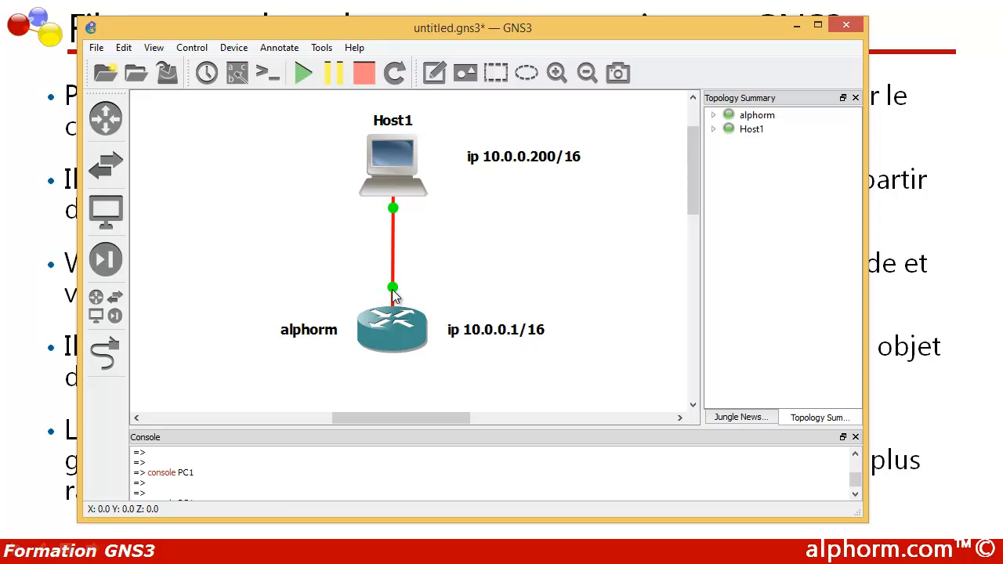
# Step: Show the nio_gen_eth:GNS3 and f0/0 labels on the Host1–alphorm link, then open a centred Command Prompt
pyautogui.click(237, 72)
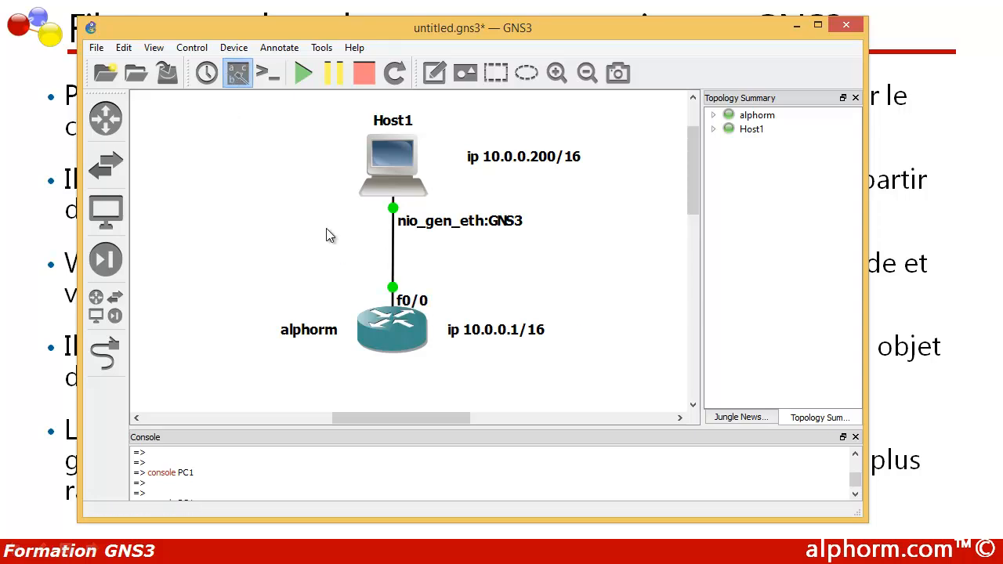
pyautogui.moveTo(427, 303); pyautogui.dragTo(441, 290)
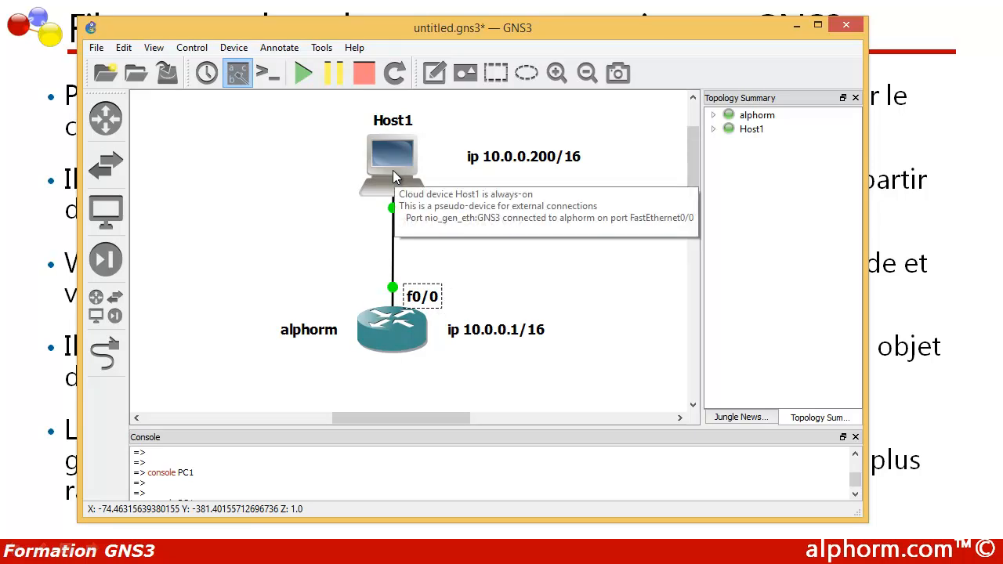
pyautogui.moveTo(383, 337)
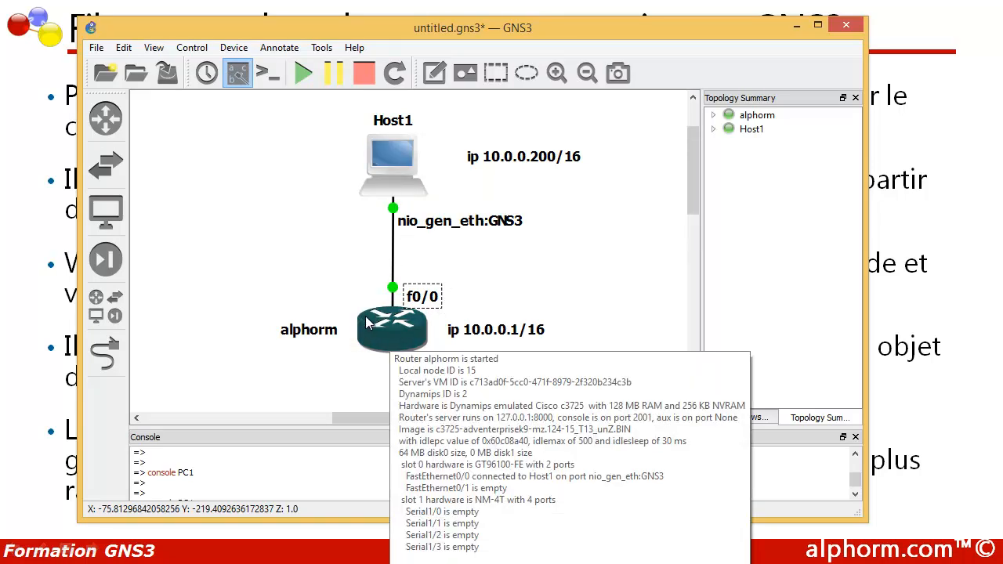
pyautogui.moveTo(394, 182)
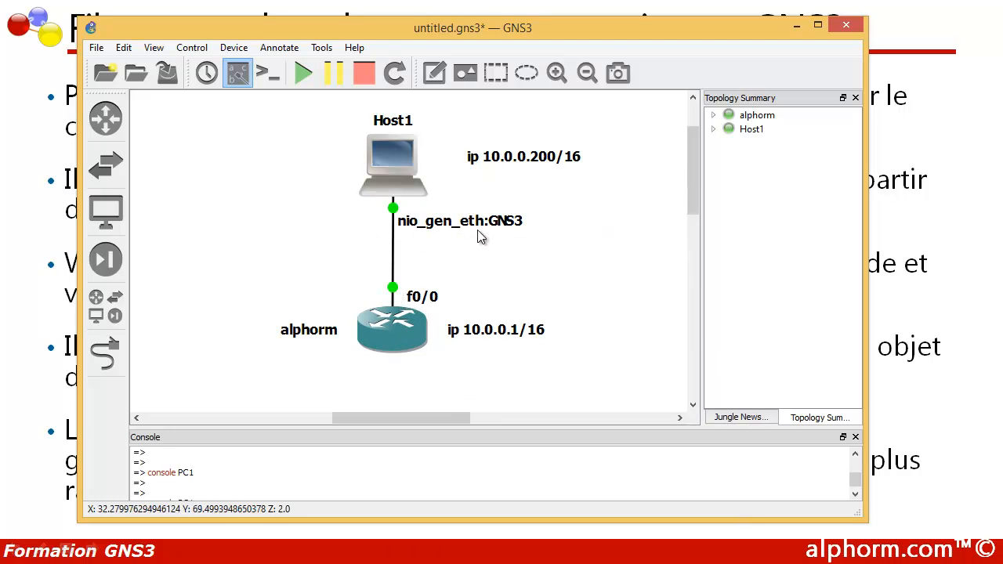
pyautogui.click(332, 563)
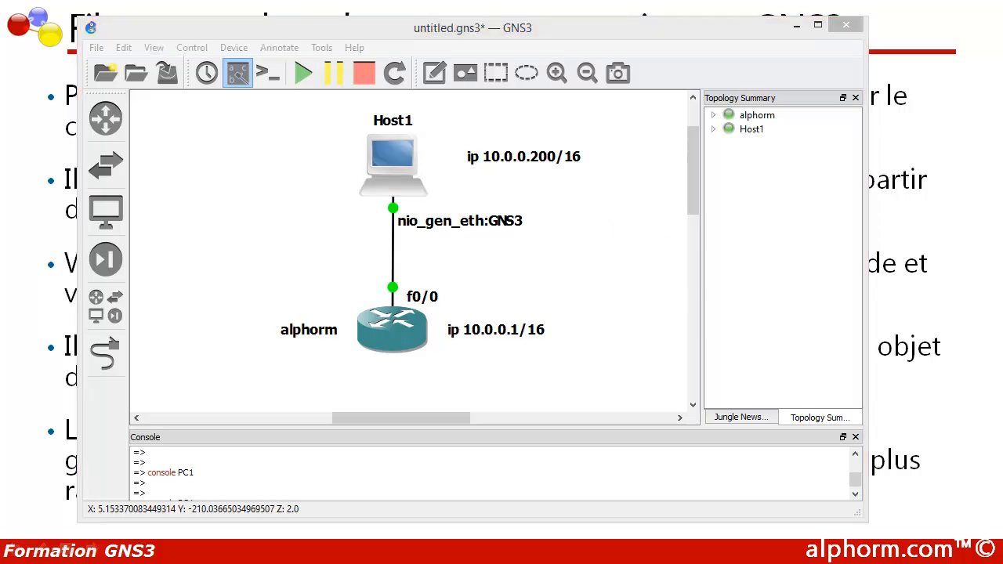
pyautogui.moveTo(228, 0); pyautogui.dragTo(392, 186)
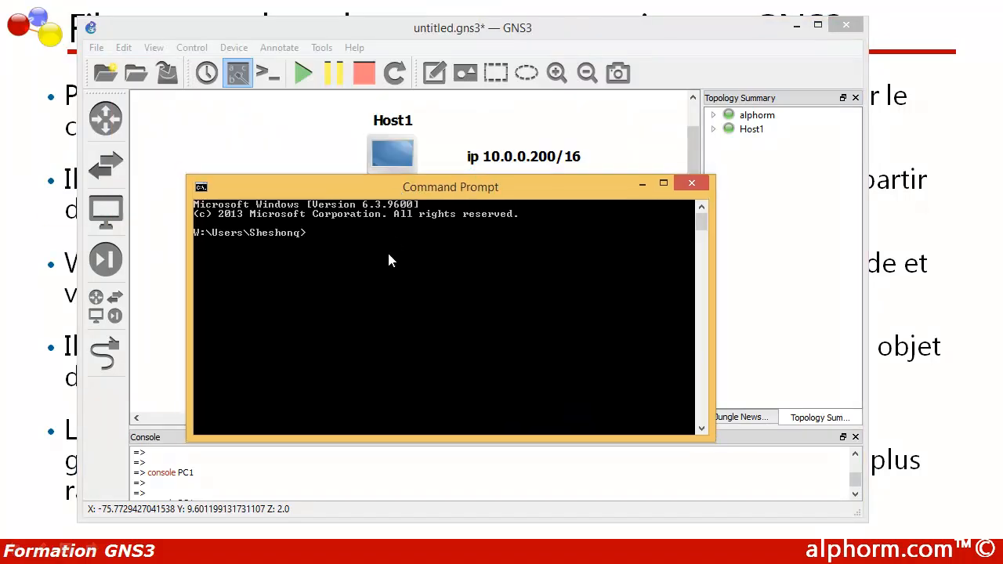
# Step: Run ncpa.cpl, check the GNS3 adapter shows IPv4 10.0.0.200 and gateway 10.0.0.1, then close the windows
pyautogui.write('ncpac')
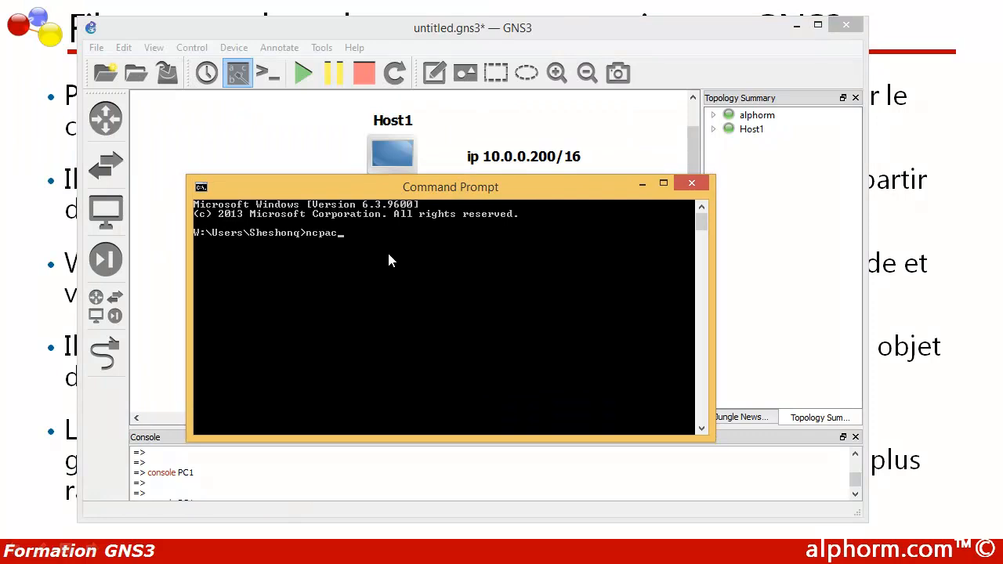
pyautogui.press('BackSpace')
pyautogui.press('BackSpace')
pyautogui.write('pa.cpl')
pyautogui.press('Return')
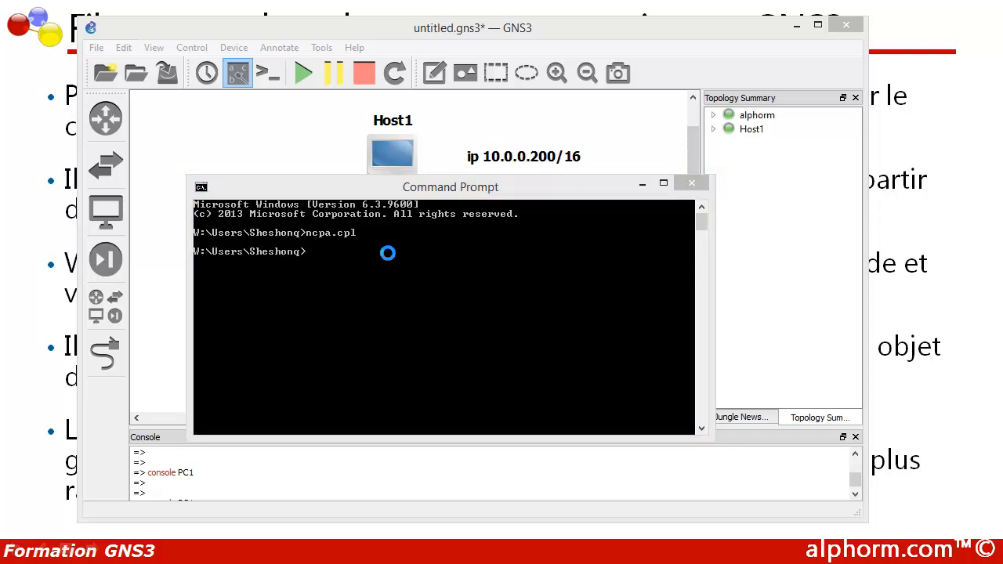
pyautogui.doubleClick(466, 144)
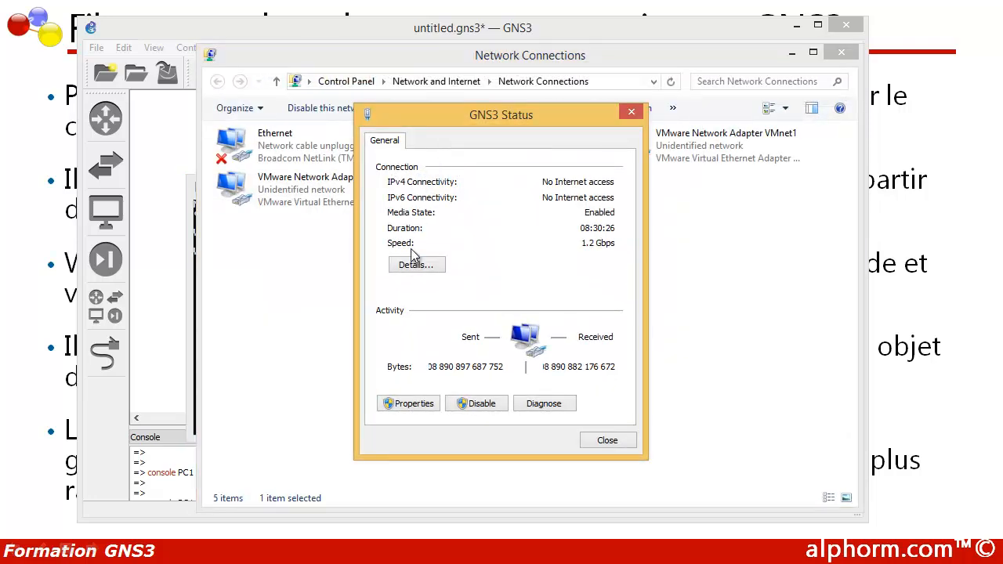
pyautogui.click(415, 263)
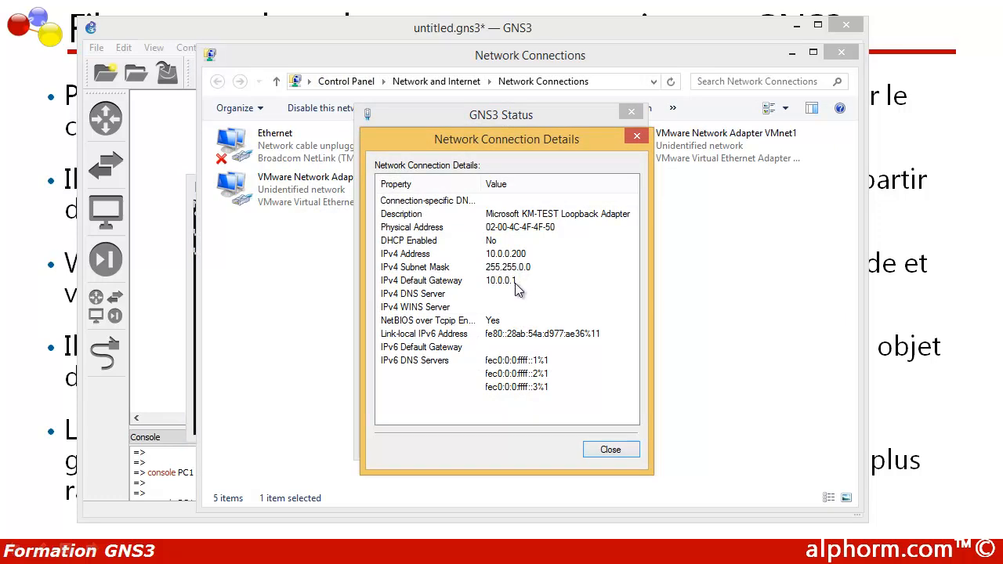
pyautogui.click(597, 452)
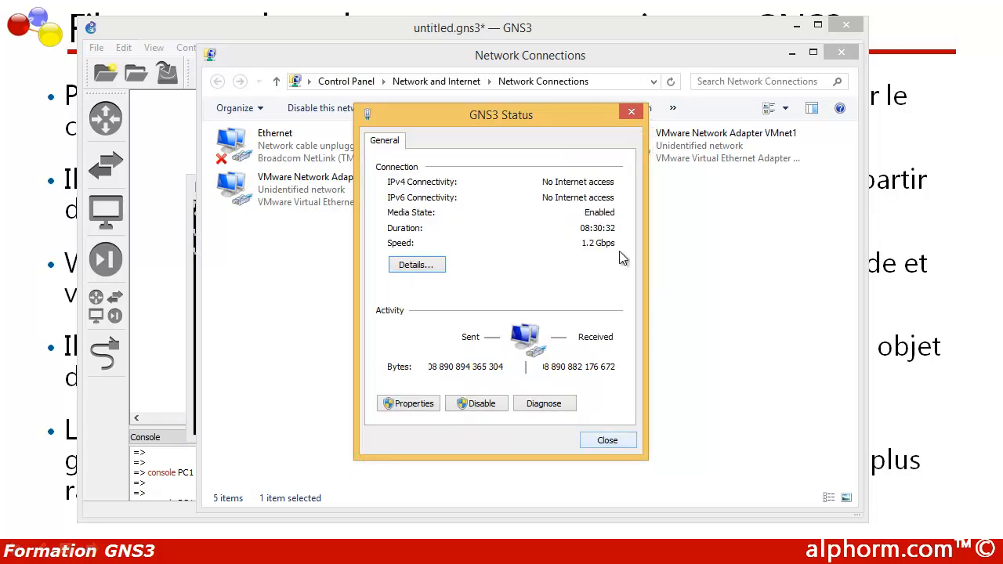
pyautogui.click(630, 112)
pyautogui.click(841, 53)
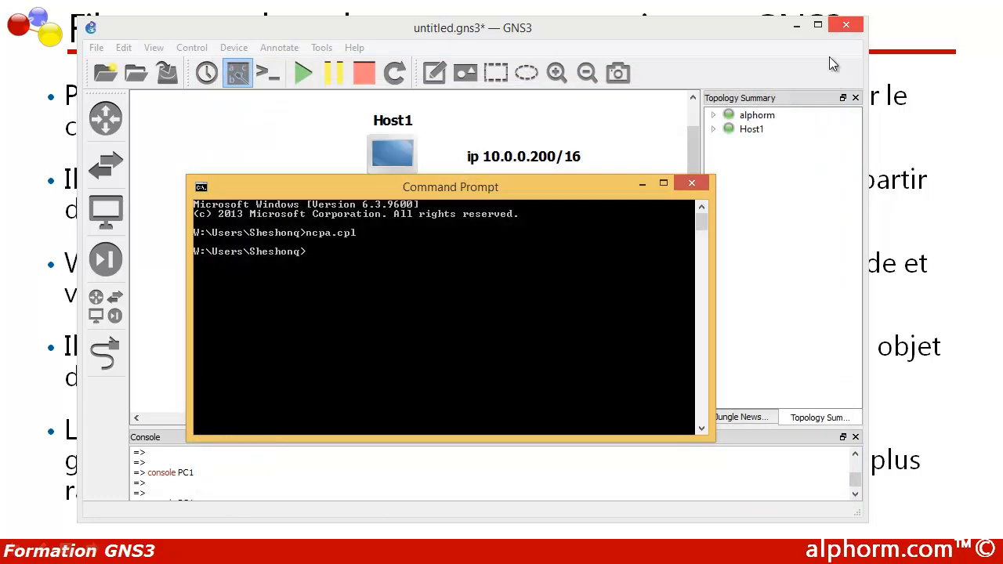
# Step: Close Command Prompt and start a capture on the Host1–alphorm link at alphorm FastEthernet0/0
pyautogui.click(690, 185)
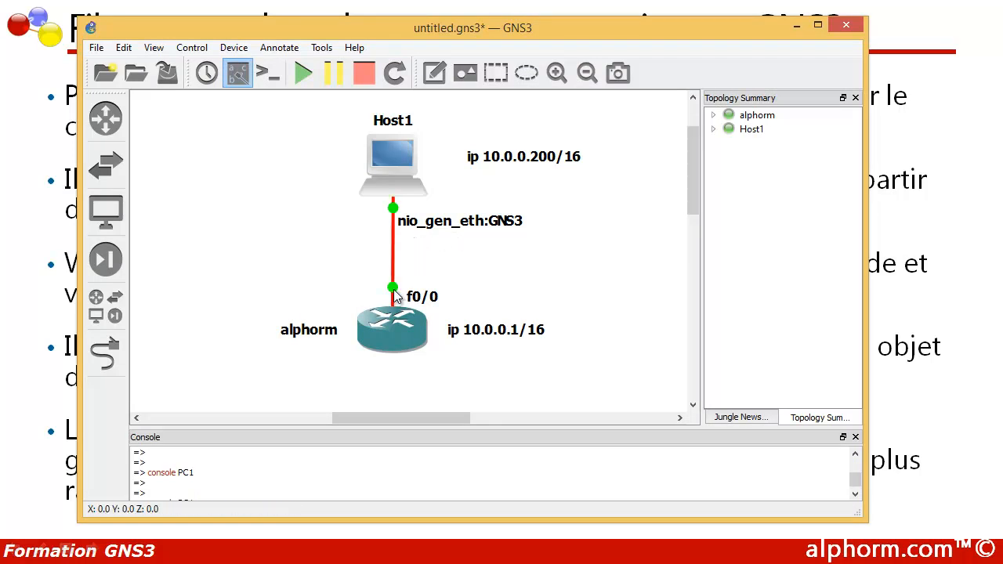
pyautogui.rightClick(393, 210)
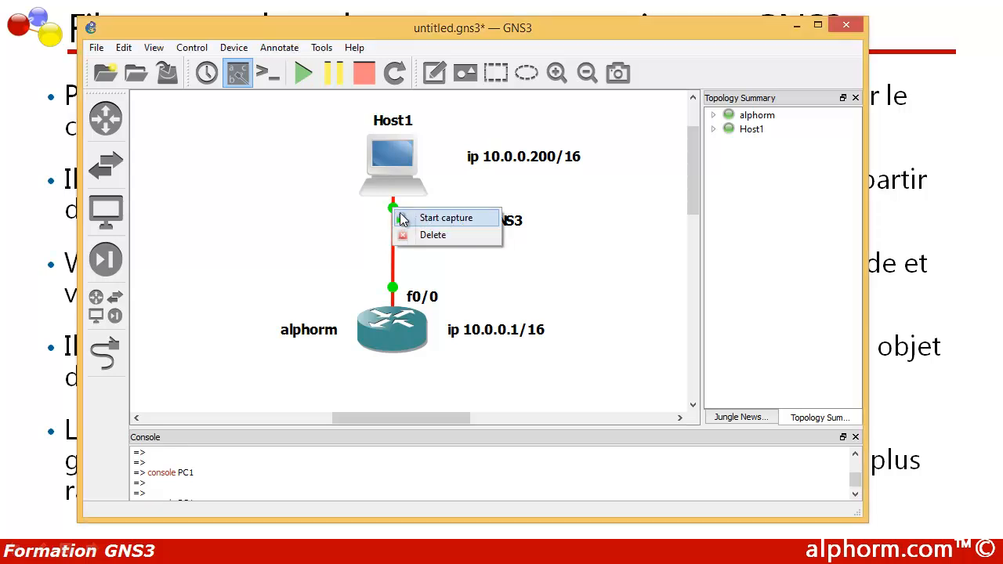
pyautogui.click(414, 217)
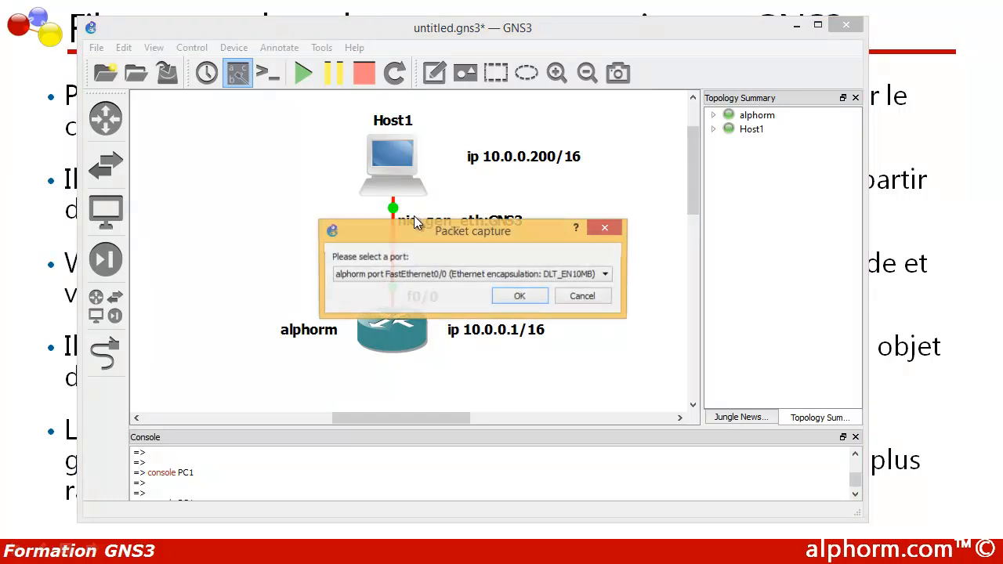
pyautogui.click(516, 276)
pyautogui.click(515, 287)
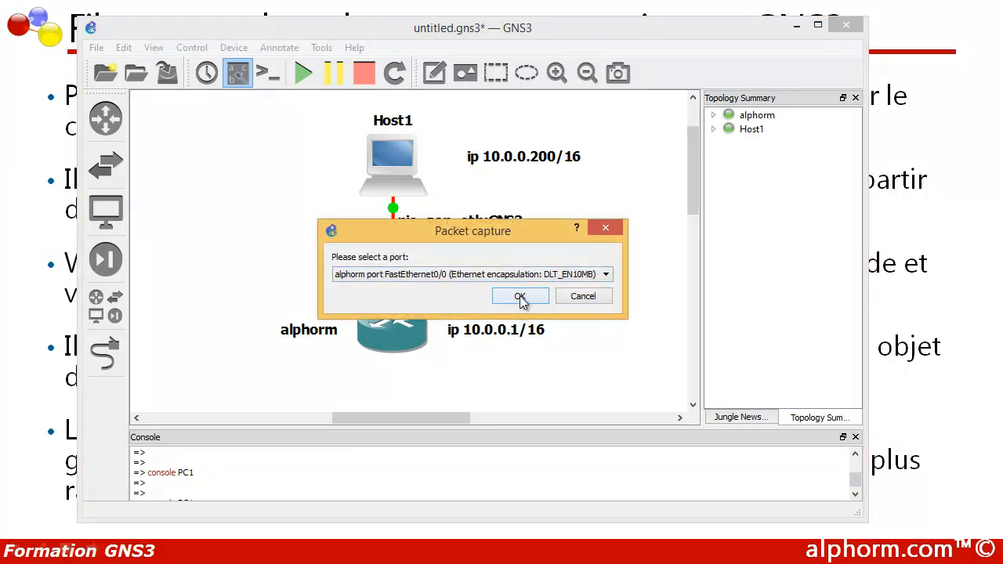
pyautogui.click(519, 301)
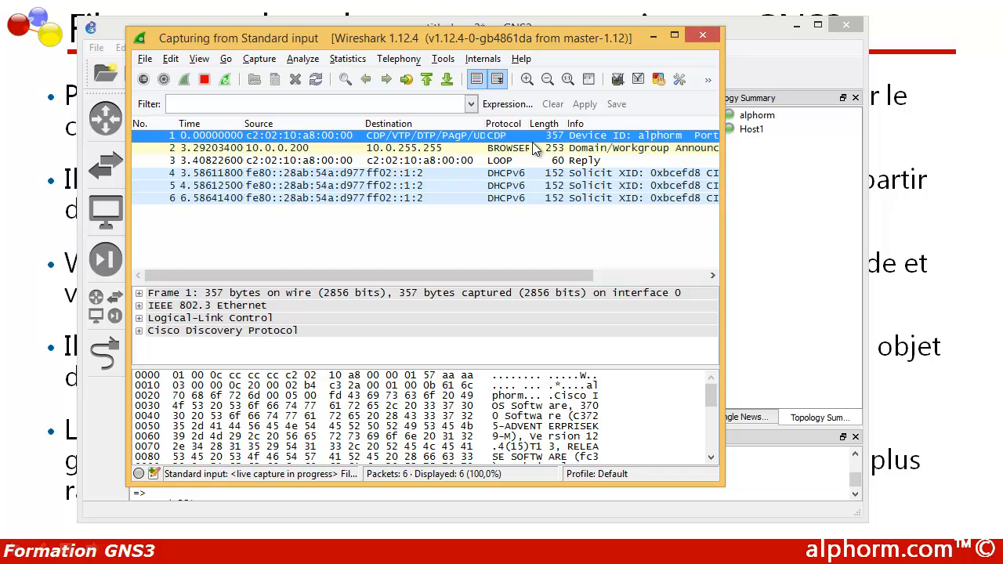
# Step: Minimize the Wireshark window while the capture keeps running
pyautogui.click(653, 36)
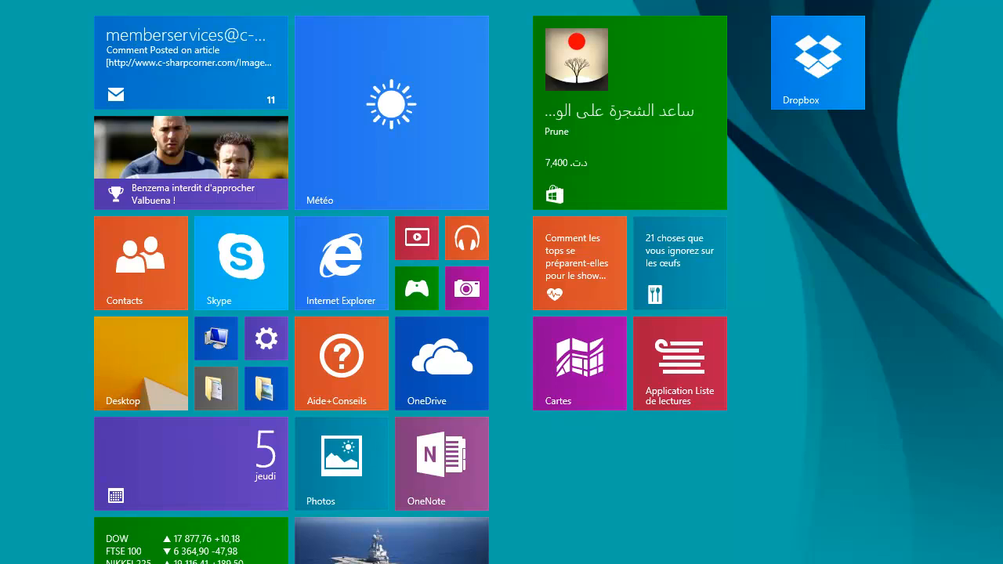
# Step: Search for PuTTY and launch it, allowing putty.exe to run
pyautogui.write('putty')
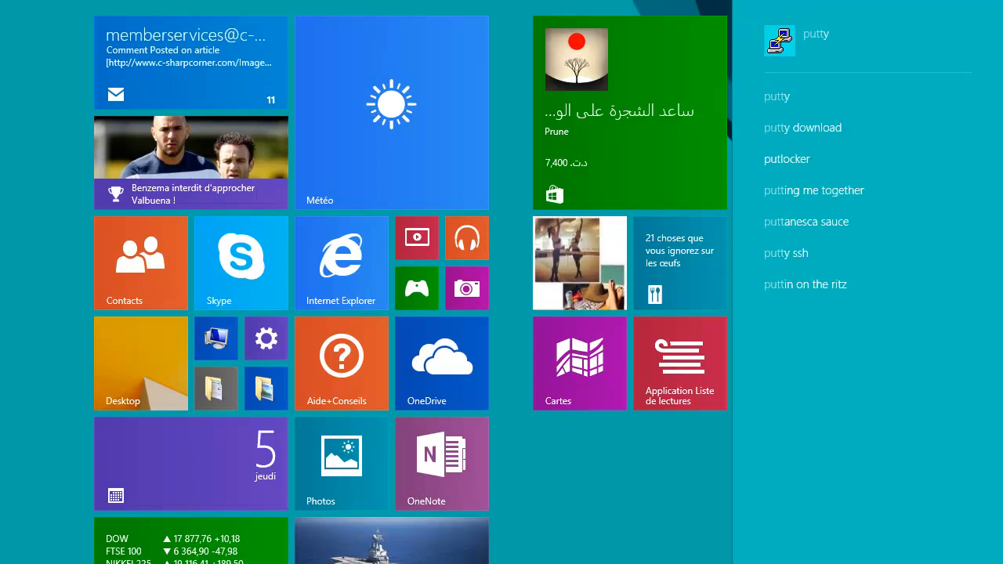
pyautogui.click(805, 44)
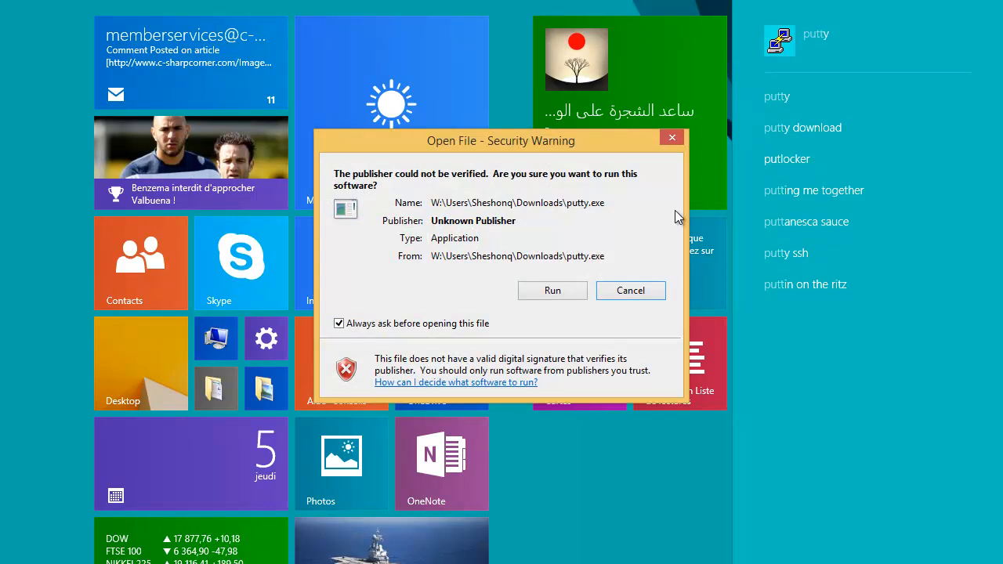
pyautogui.click(565, 291)
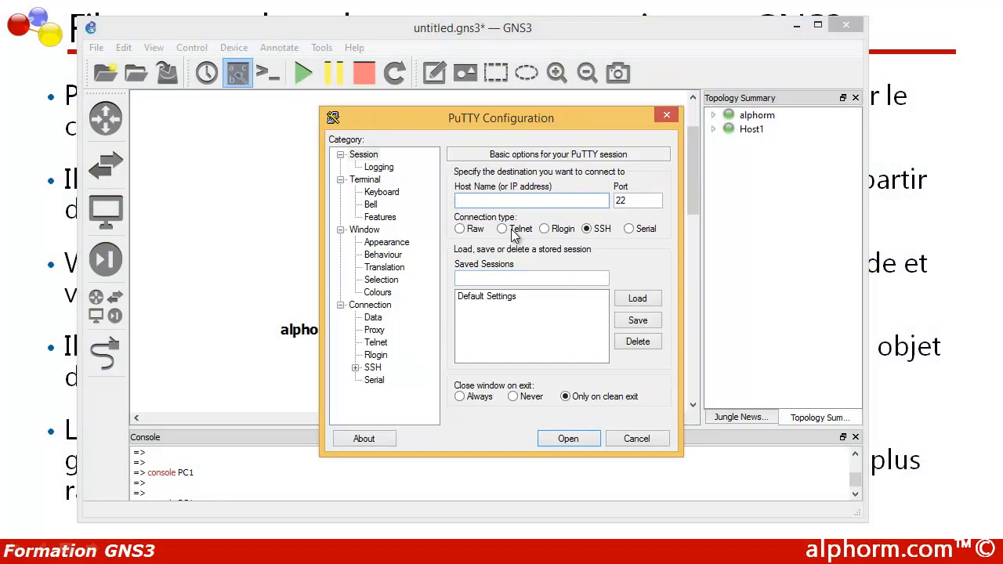
# Step: Connect via Telnet to host 10.0.0.1 on port 23
pyautogui.write('10.0.0.1')
pyautogui.doubleClick(633, 200)
pyautogui.write('23')
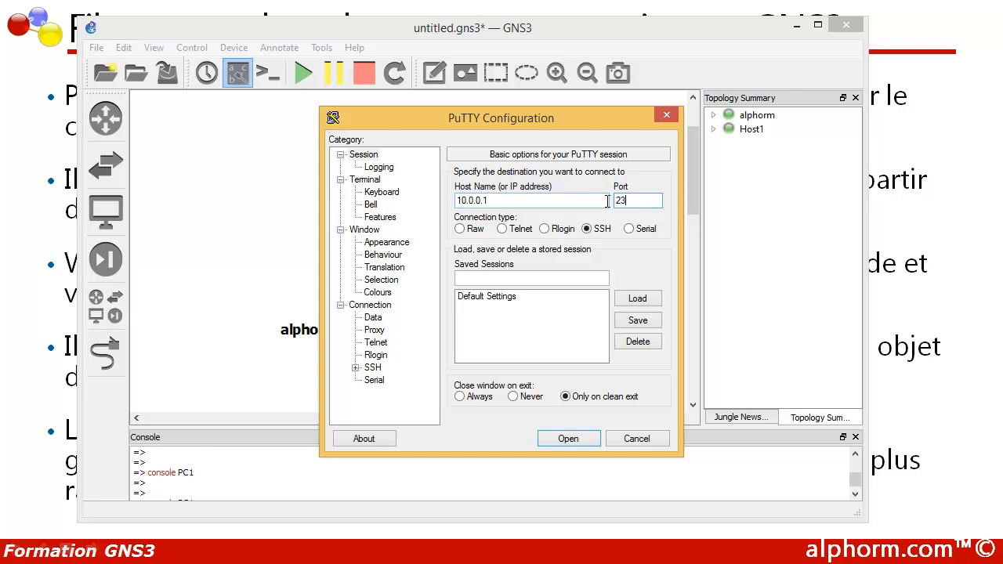
pyautogui.click(509, 228)
pyautogui.click(568, 441)
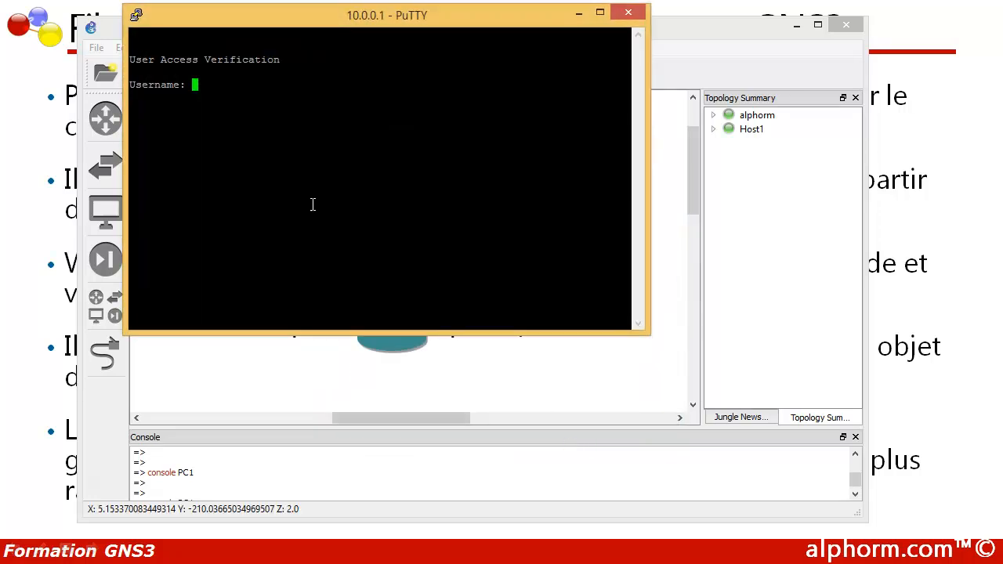
# Step: Log in to the router and run show ip int br for the interface summary
pyautogui.write('cisco')
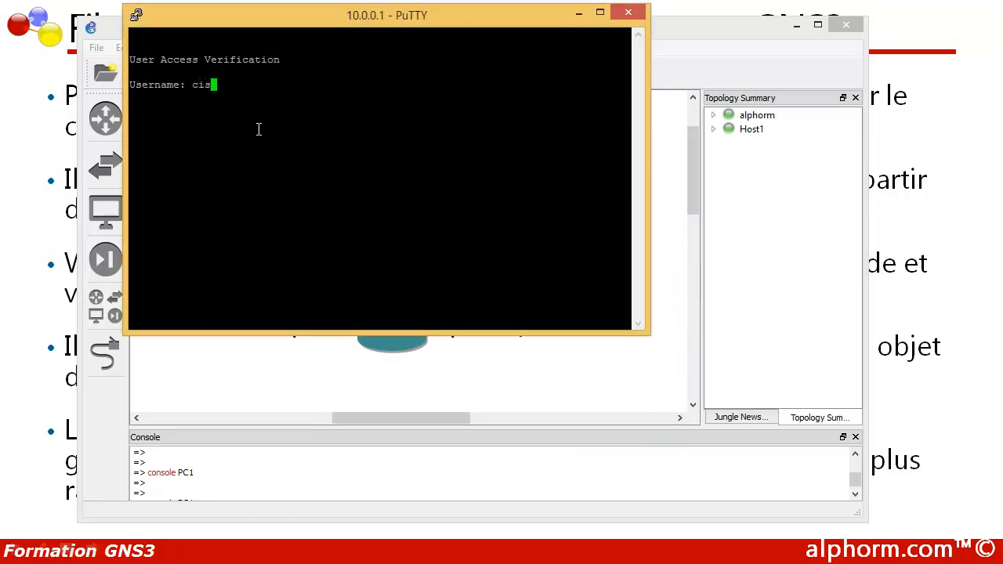
pyautogui.press('Return')
pyautogui.press('Return')
pyautogui.press('Return')
pyautogui.press('Return')
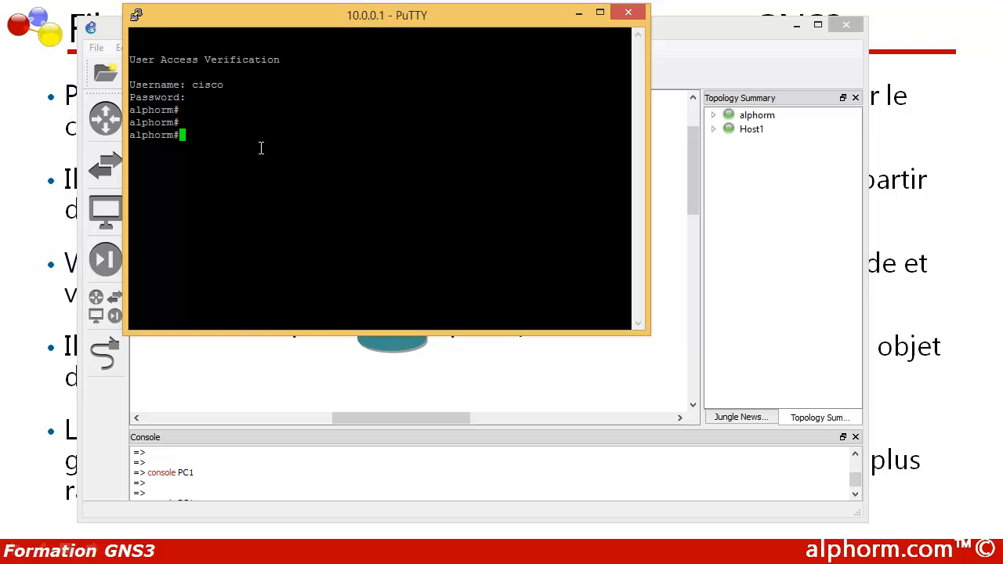
pyautogui.press('Return')
pyautogui.press('Return')
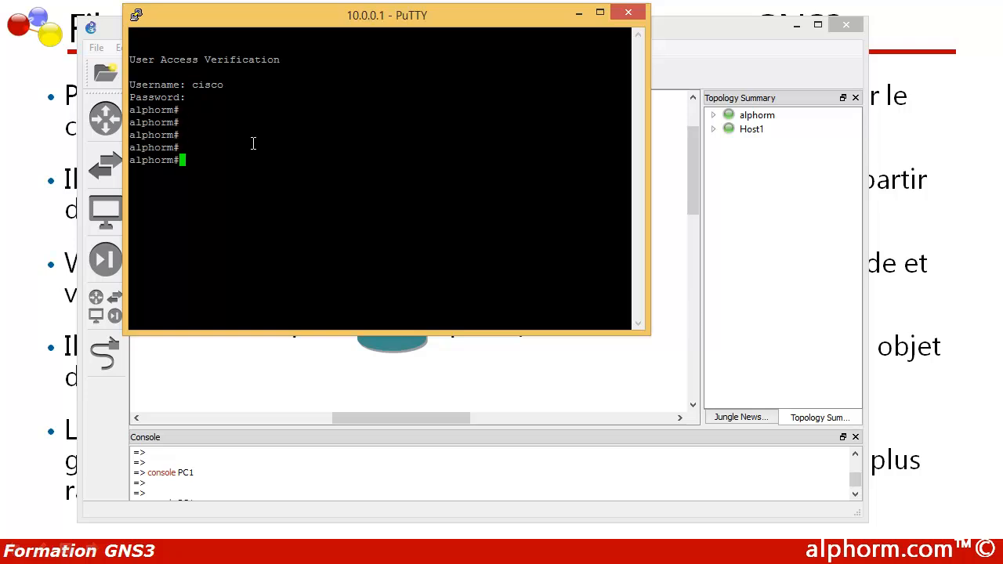
pyautogui.write('show')
pyautogui.press('Tab')
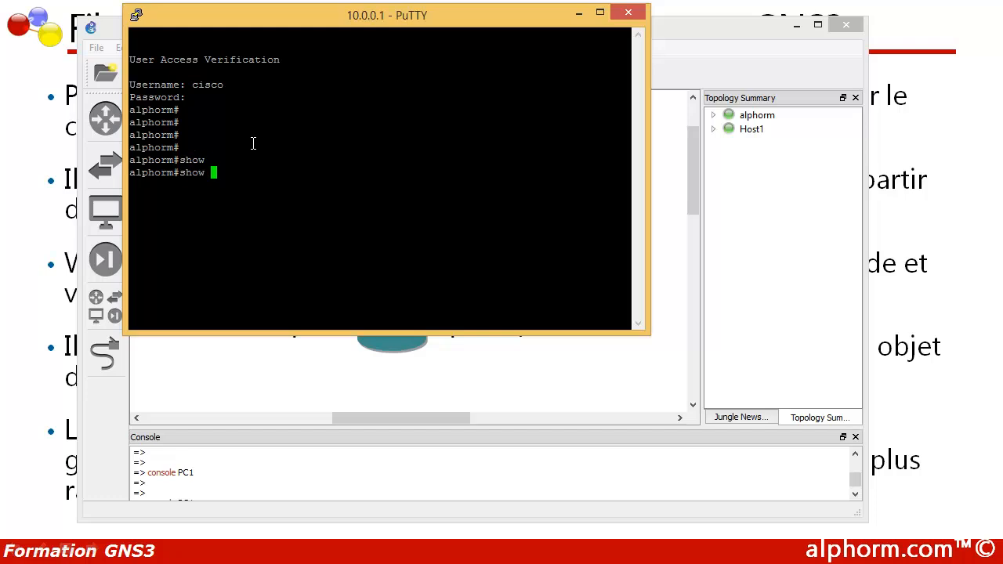
pyautogui.write('ip int br')
pyautogui.press('Return')
pyautogui.press('Return')
pyautogui.press('Return')
pyautogui.press('Return')
# Step: Display the interface configuration with 'show run | section interface', then minimize PuTTY
pyautogui.write('show')
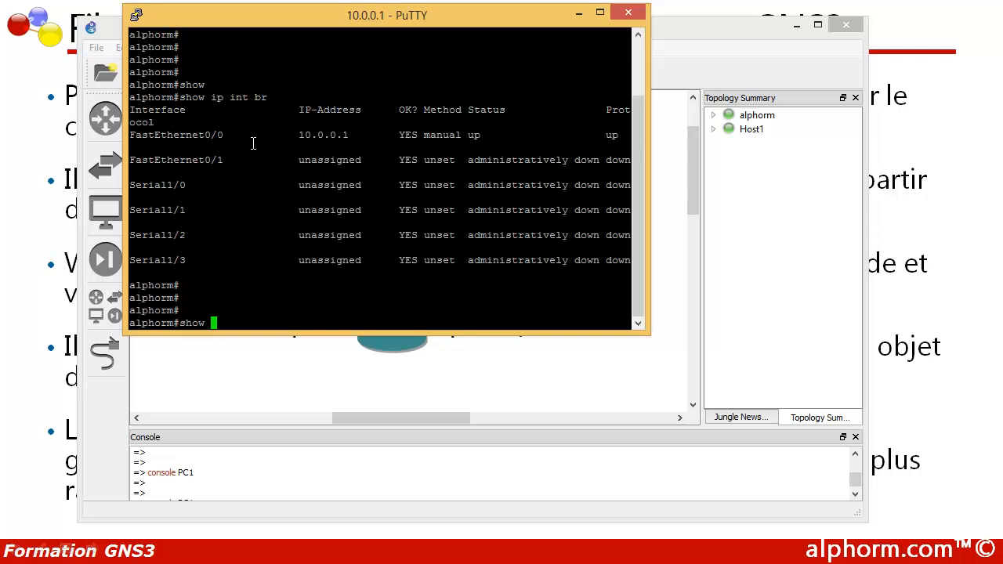
pyautogui.write(' run | section interface')
pyautogui.press('Return')
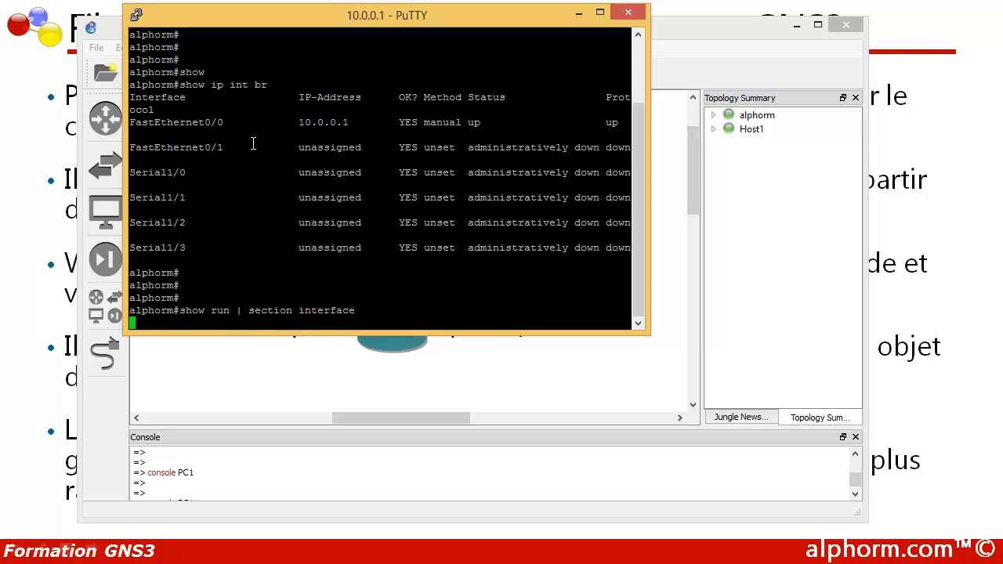
pyautogui.press('Return')
pyautogui.press('Return')
pyautogui.press('Return')
pyautogui.press('Return')
pyautogui.press('Return')
pyautogui.press('Return')
pyautogui.press('Return')
pyautogui.press('Return')
pyautogui.press('Return')
pyautogui.press('Return')
pyautogui.press('Return')
pyautogui.press('Return')
pyautogui.press('Return')
pyautogui.press('Return')
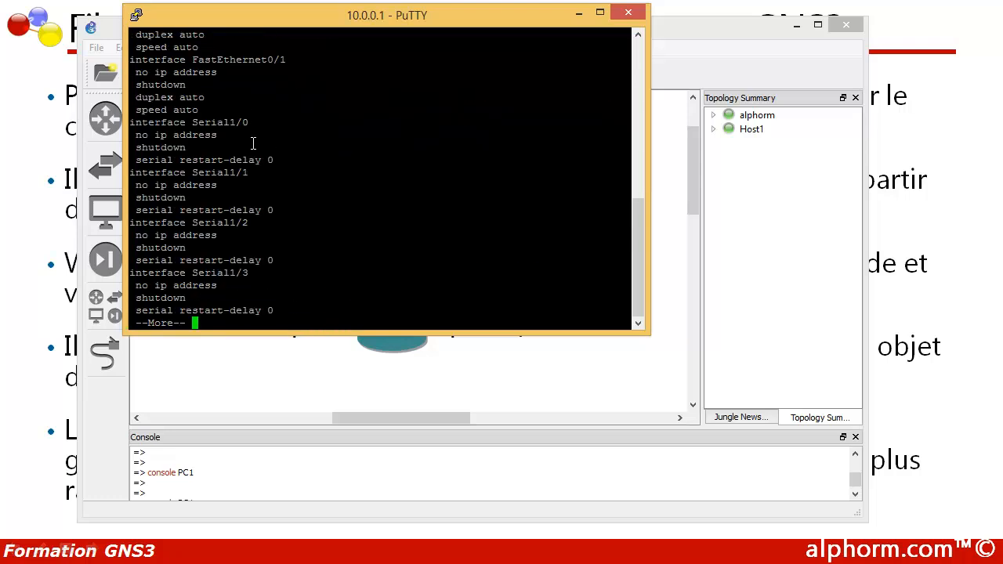
pyautogui.press('Return')
pyautogui.press('Return')
pyautogui.press('Return')
pyautogui.press('Return')
pyautogui.press('Return')
pyautogui.press('Return')
pyautogui.press('Return')
pyautogui.press('Return')
pyautogui.press('Return')
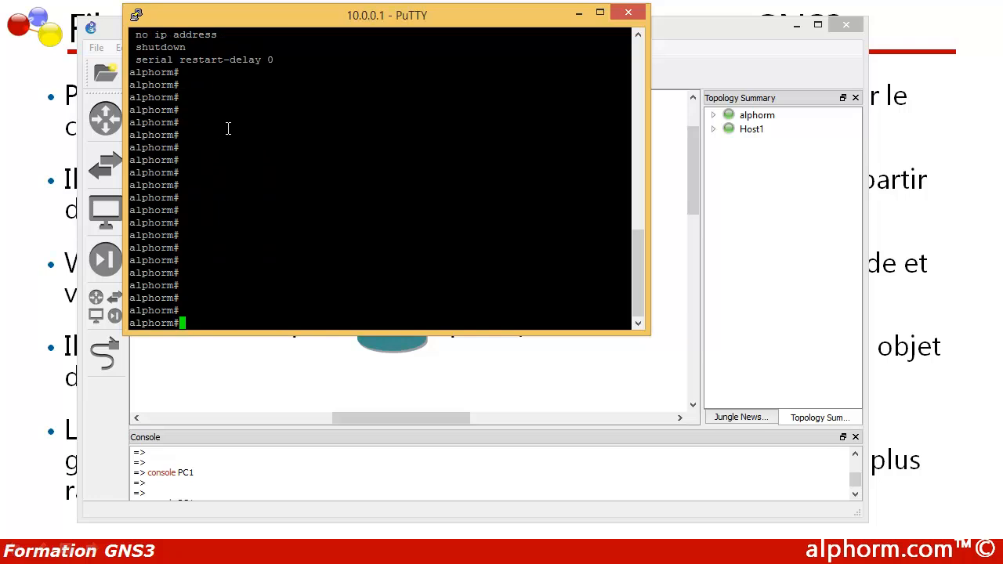
pyautogui.click(580, 13)
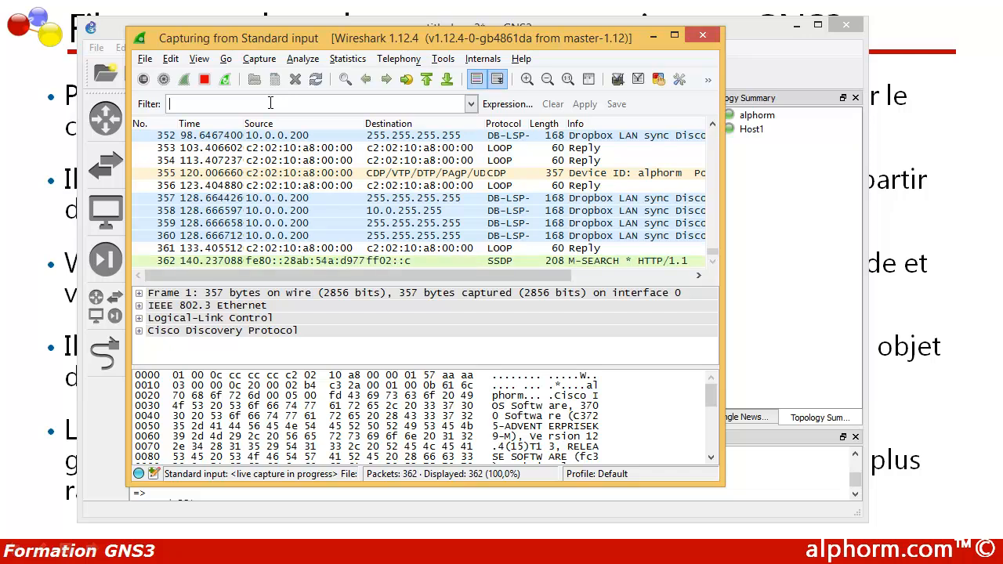
# Step: Type the filter 'tcp.port eq 23 and ip.src == 10.0.0.1 and ip.dst == 10.0.0.200', fixing the ip.src typo
pyautogui.write('tcp.')
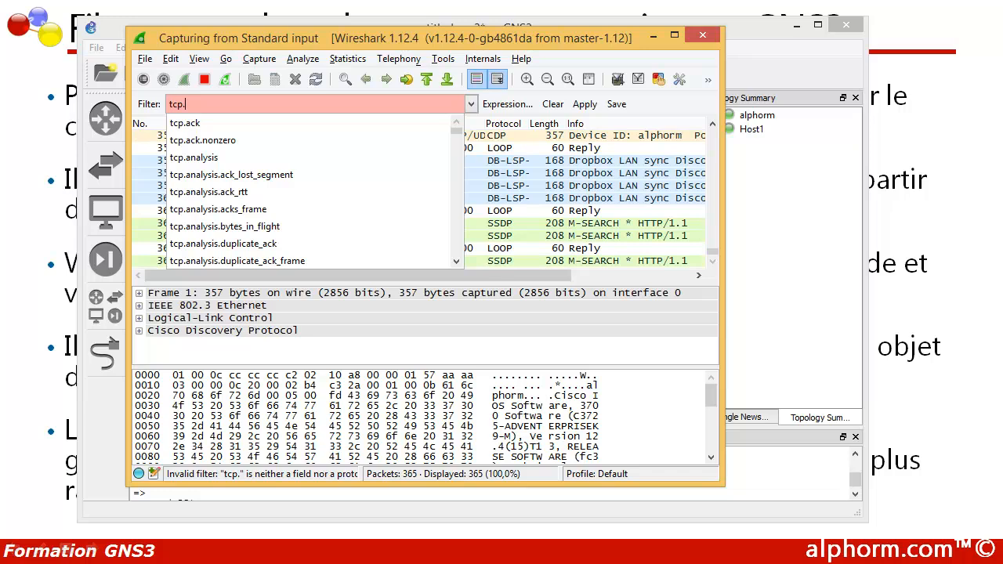
pyautogui.write('port')
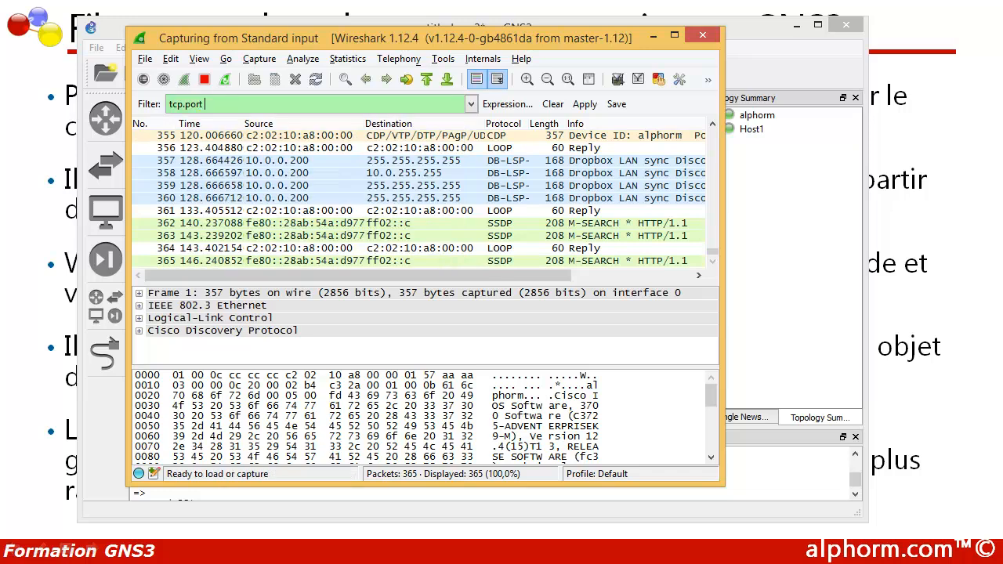
pyautogui.write(' eq')
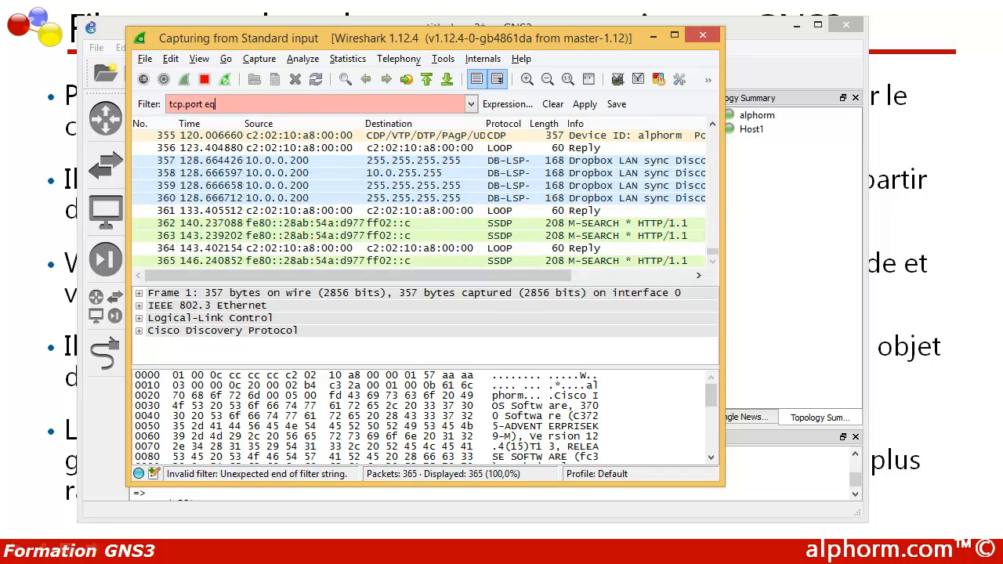
pyautogui.write(' 23')
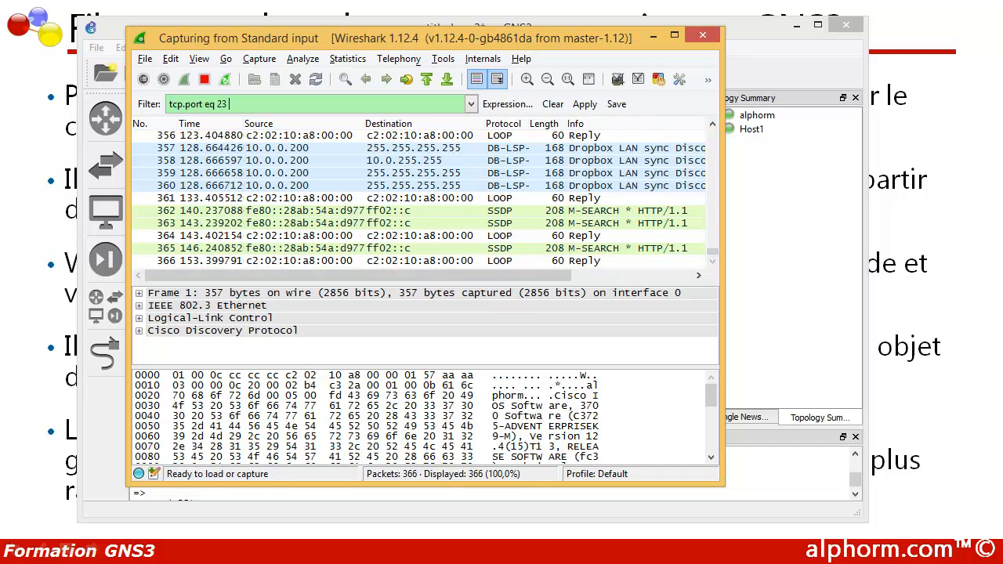
pyautogui.write(' and')
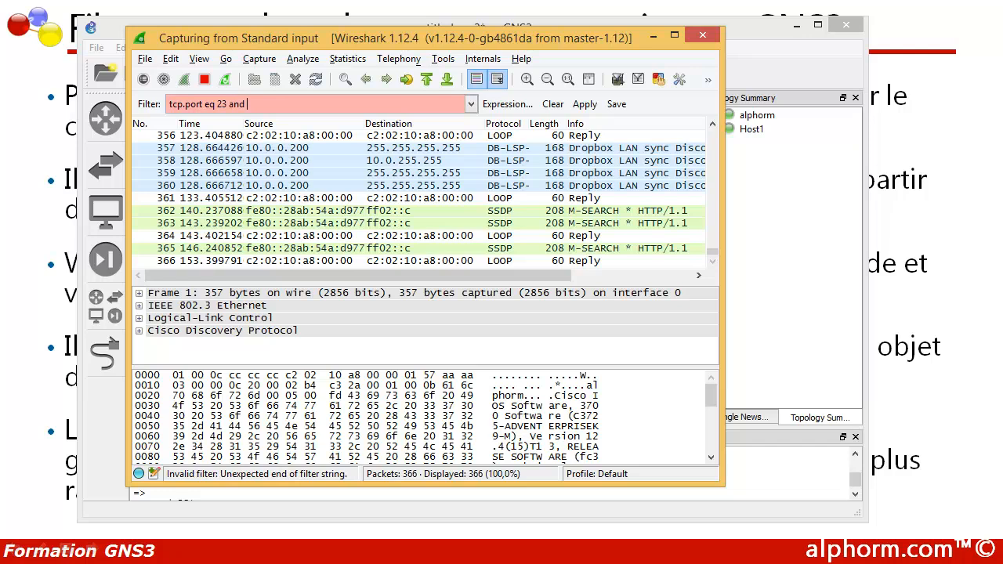
pyautogui.write(' ip')
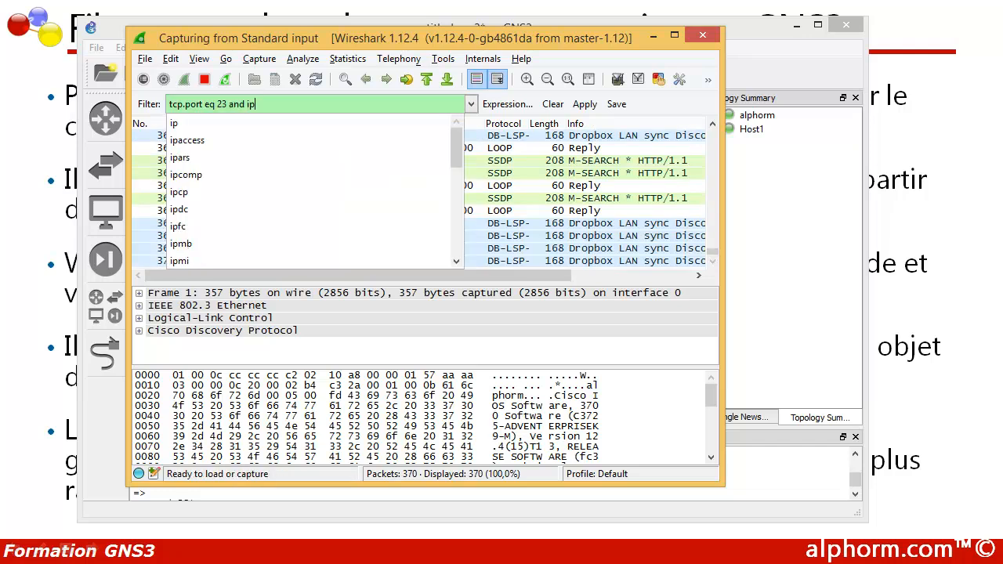
pyautogui.write('.scr')
pyautogui.press('BackSpace')
pyautogui.write('rc')
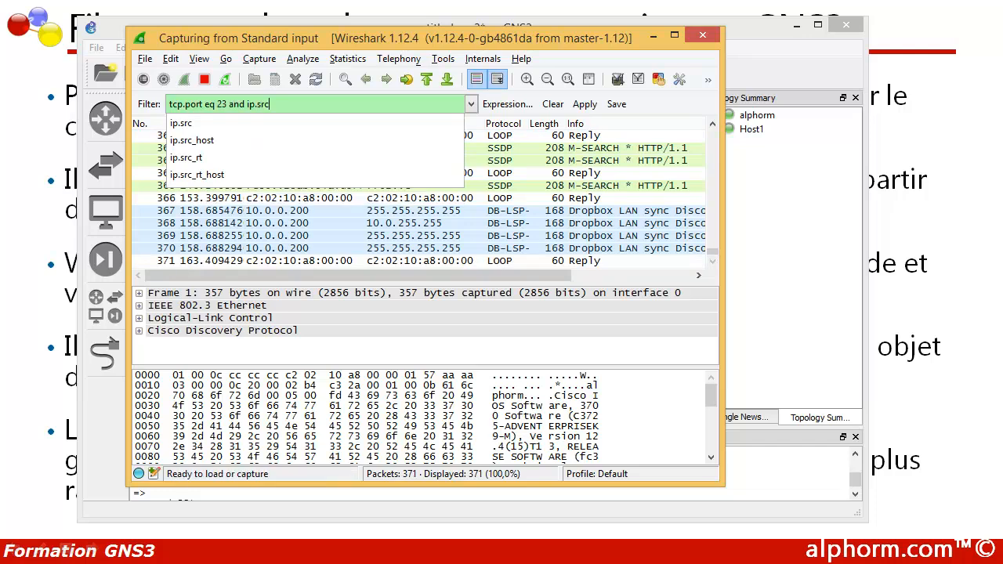
pyautogui.write(' ==')
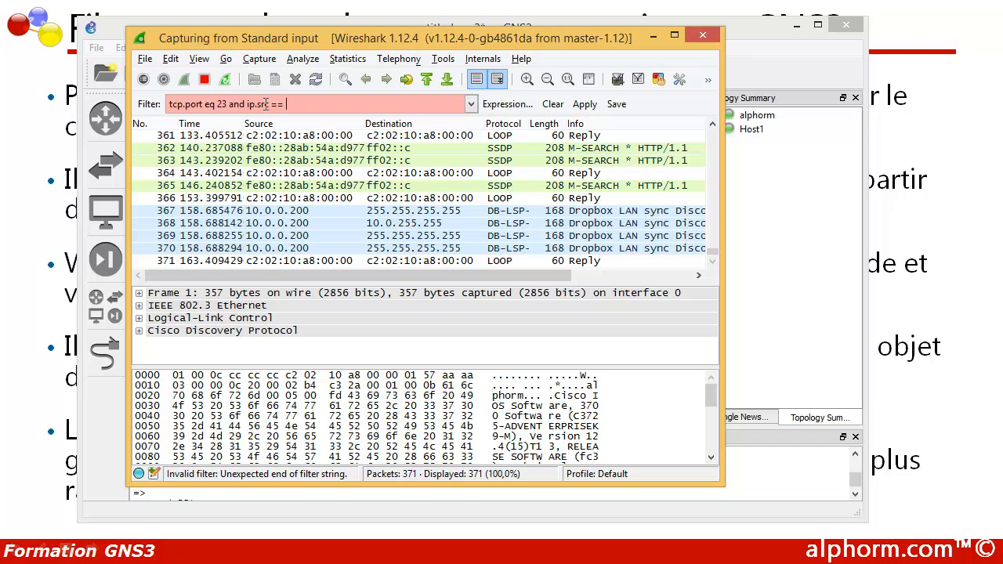
pyautogui.moveTo(271, 104); pyautogui.dragTo(285, 104)
pyautogui.doubleClick(208, 104)
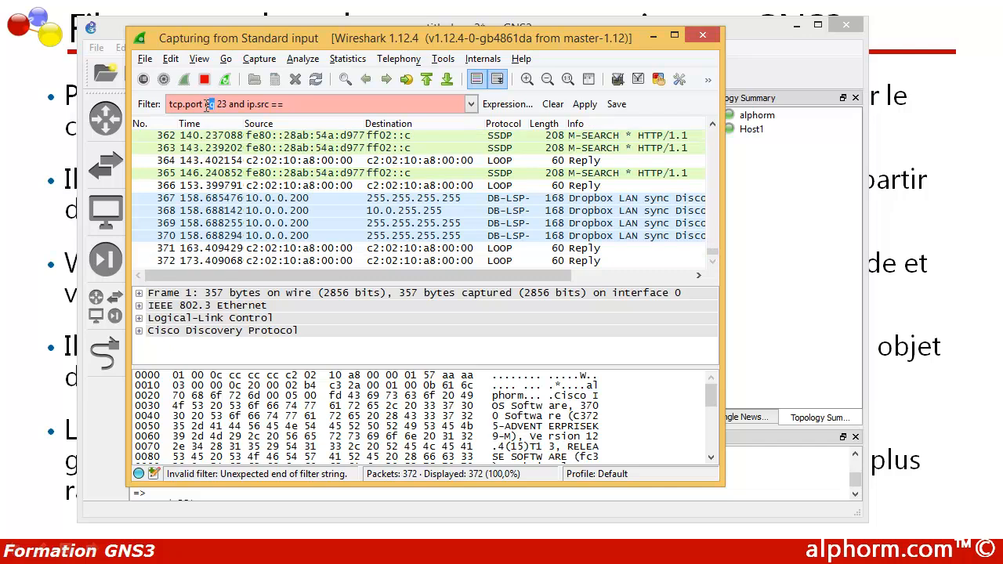
pyautogui.click(204, 108)
pyautogui.moveTo(210, 105); pyautogui.dragTo(218, 103)
pyautogui.click(291, 107)
pyautogui.write('10.0.0.')
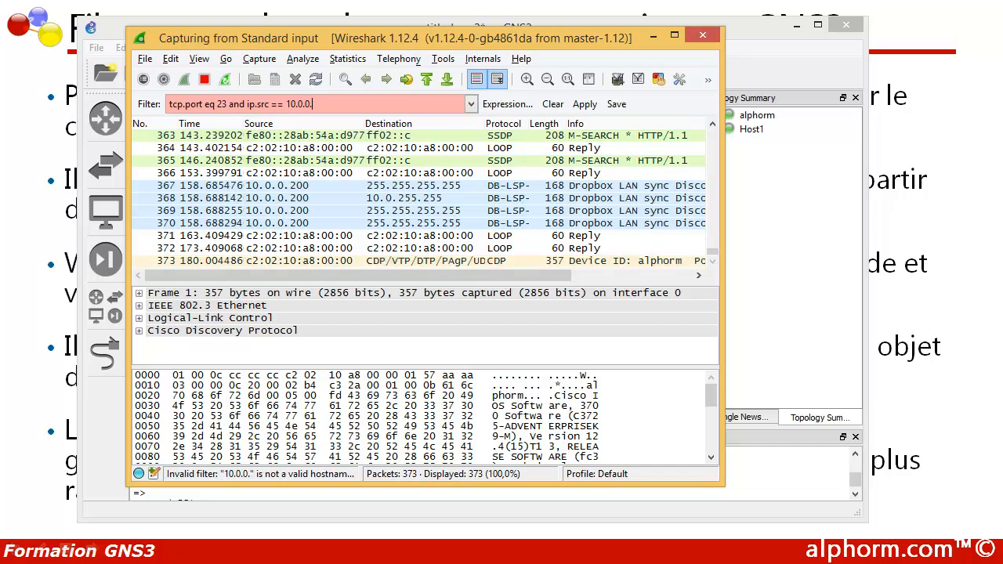
pyautogui.write('1 and ')
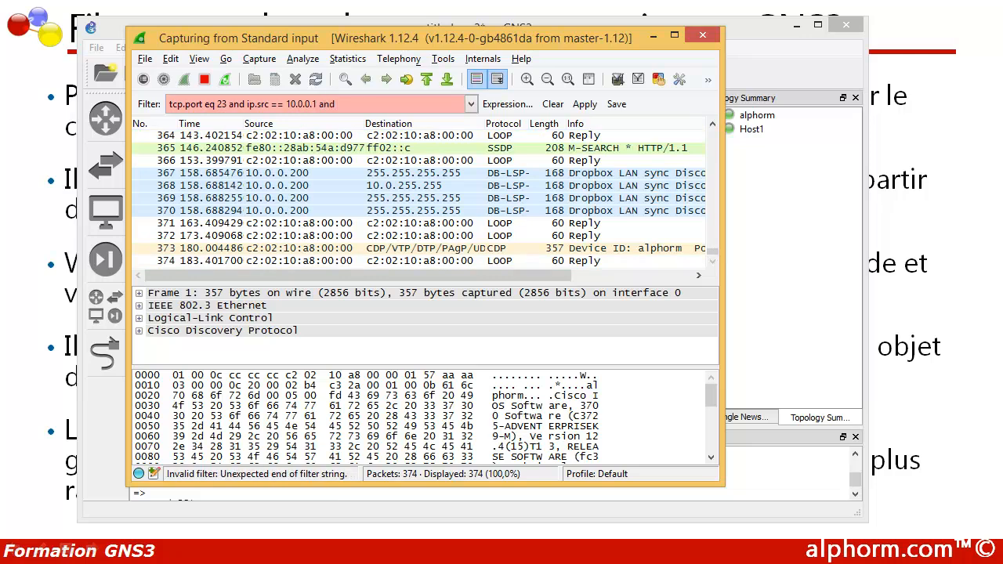
pyautogui.write('ip')
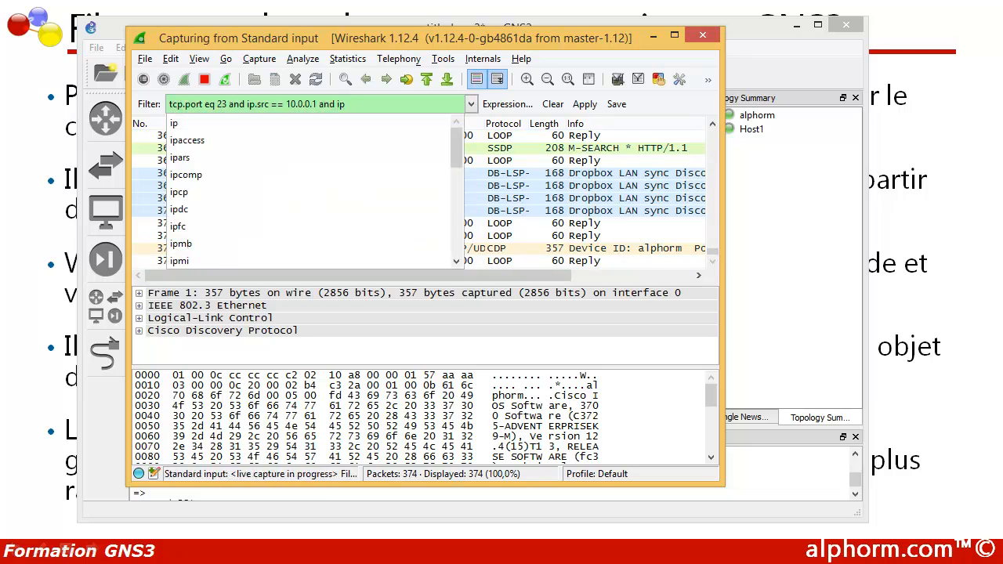
pyautogui.write('.dst')
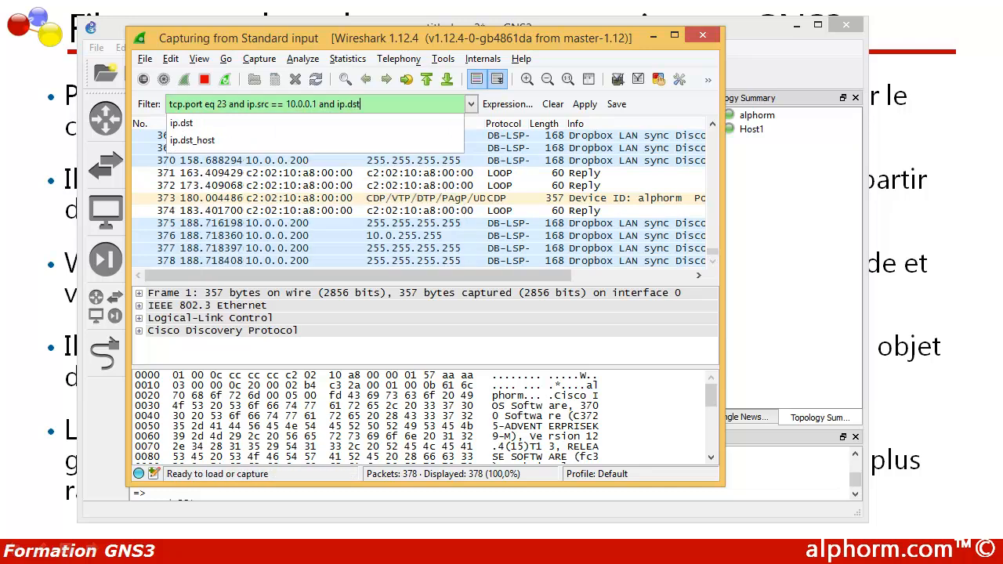
pyautogui.write(' ==')
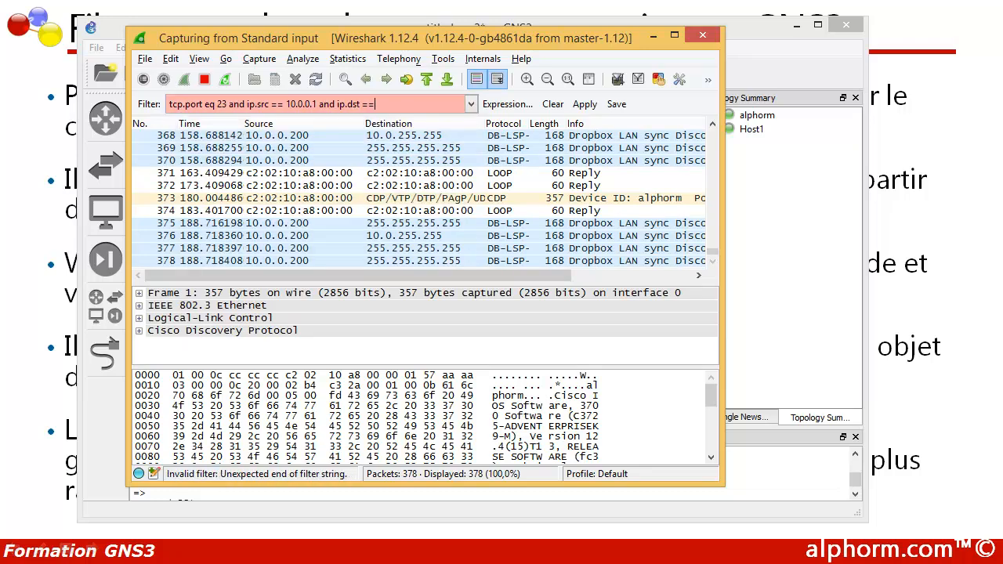
pyautogui.write(' 10.0.0')
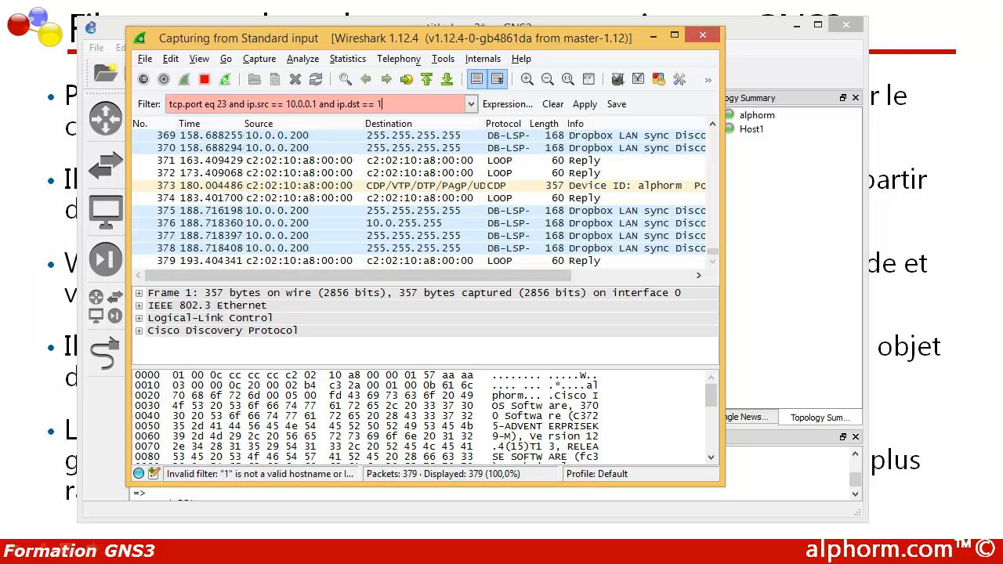
pyautogui.write('.200')
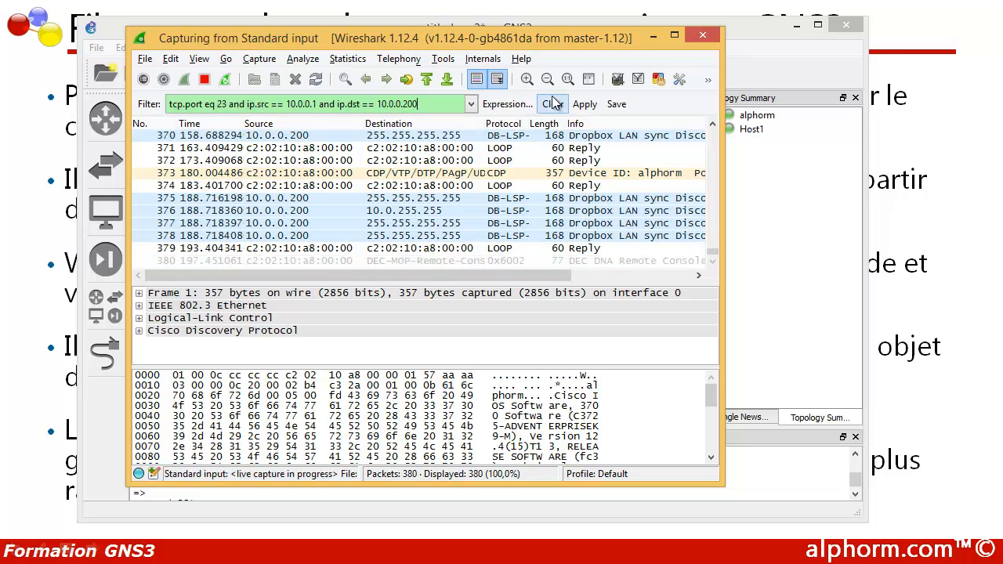
pyautogui.click(583, 104)
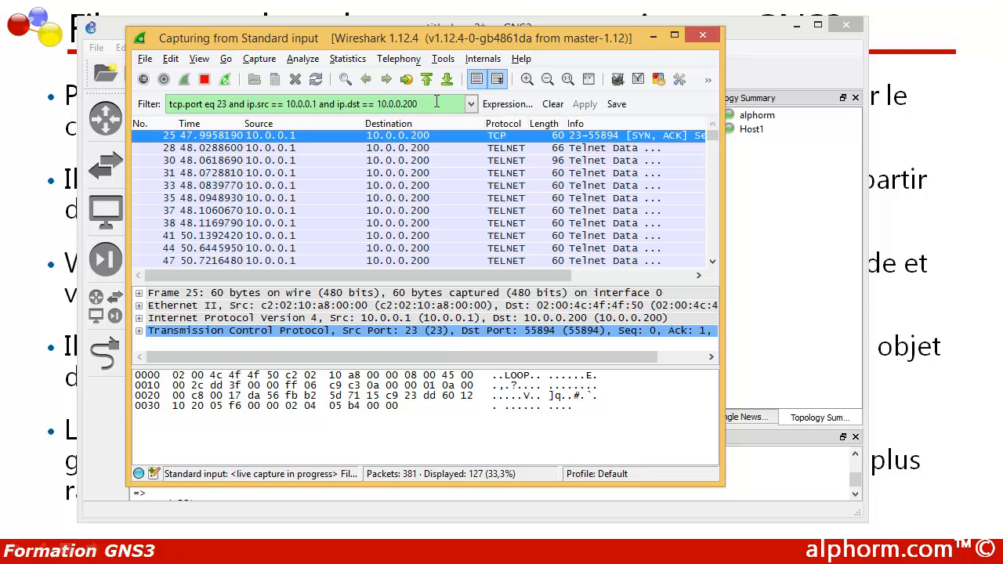
pyautogui.click(553, 104)
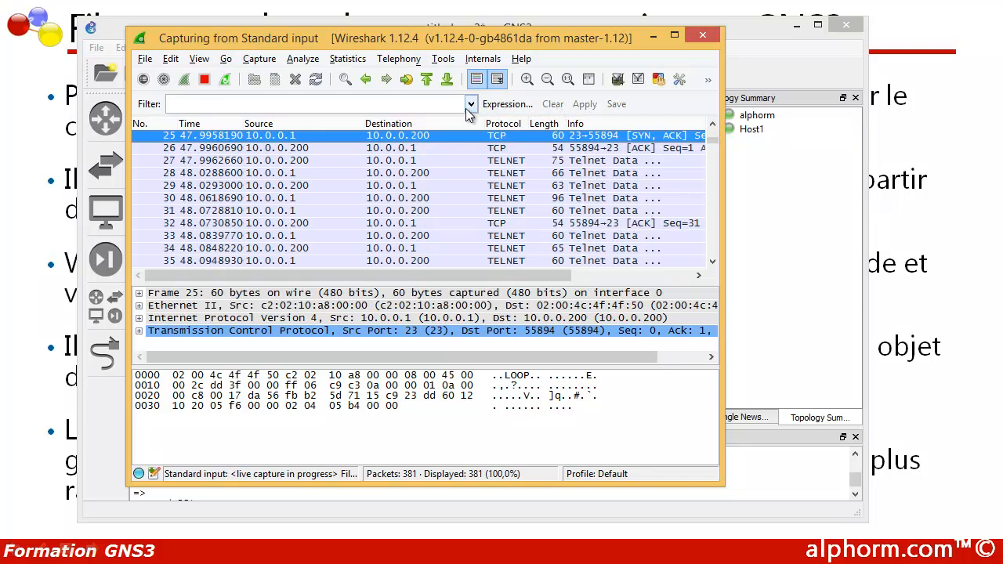
pyautogui.click(442, 108)
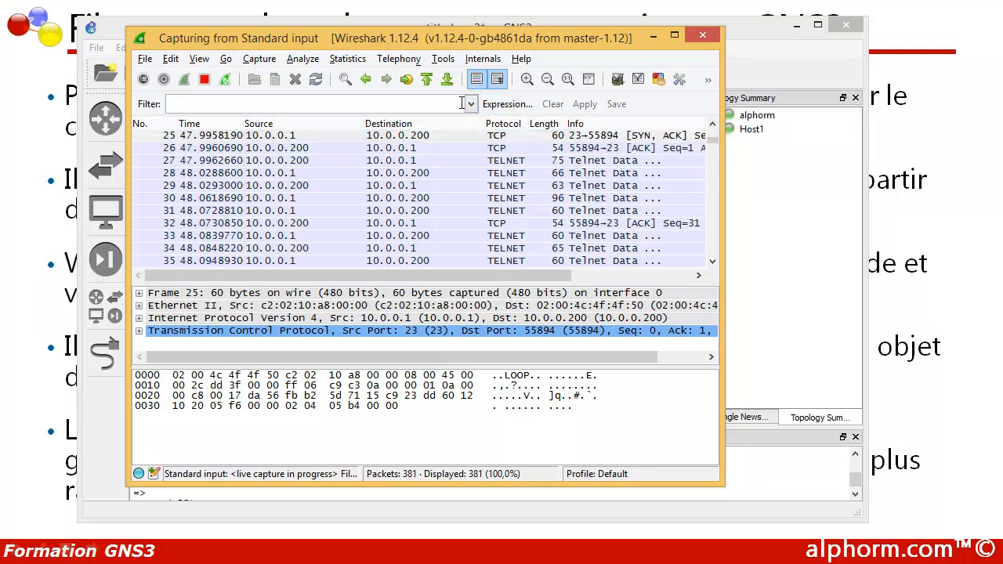
# Step: Open the filter Expression builder and expand the TCP protocol's field list
pyautogui.click(501, 106)
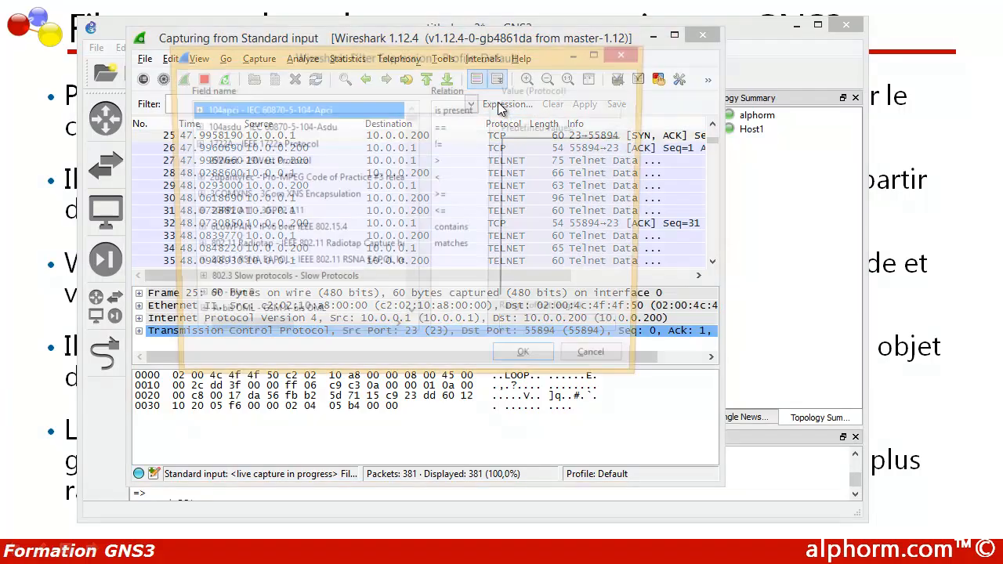
pyautogui.write('t')
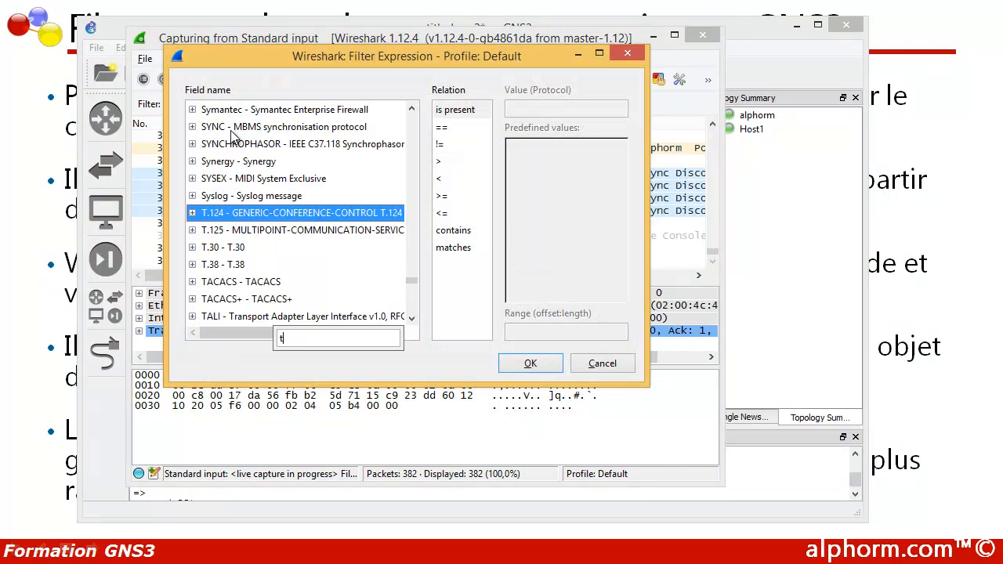
pyautogui.write('cp')
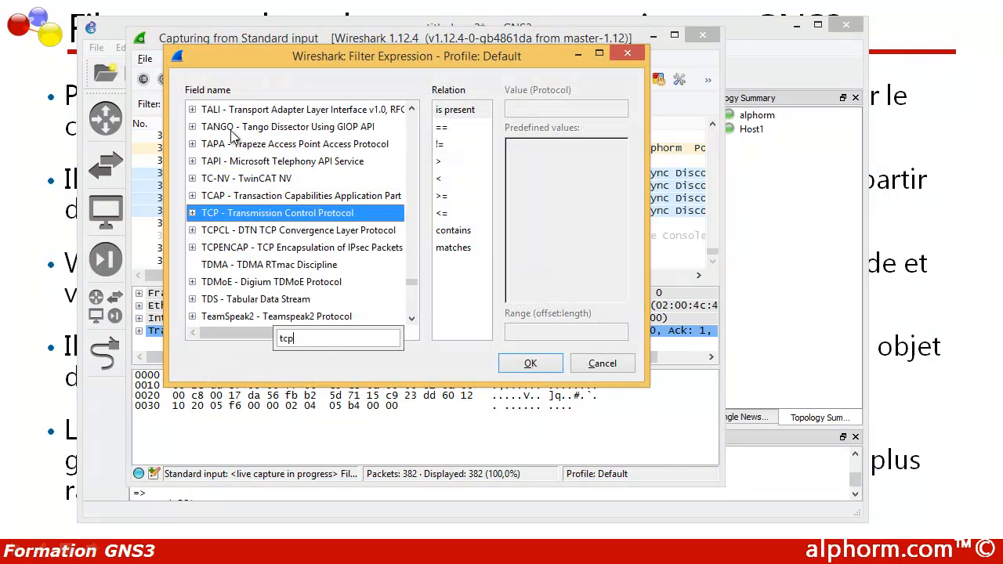
pyautogui.click(192, 213)
pyautogui.click(192, 213)
pyautogui.scroll(-7, 204, 235)
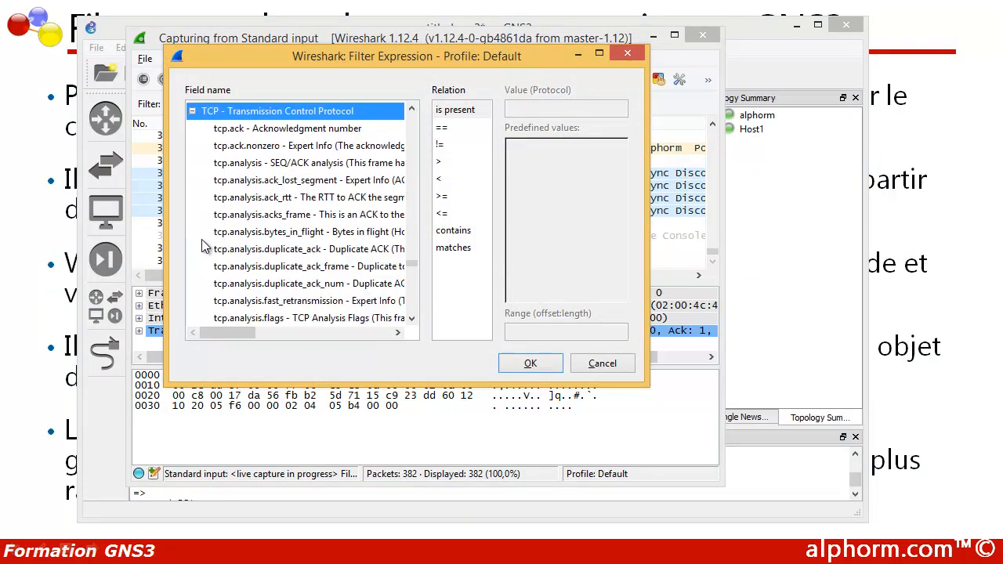
pyautogui.scroll(-6, 247, 202)
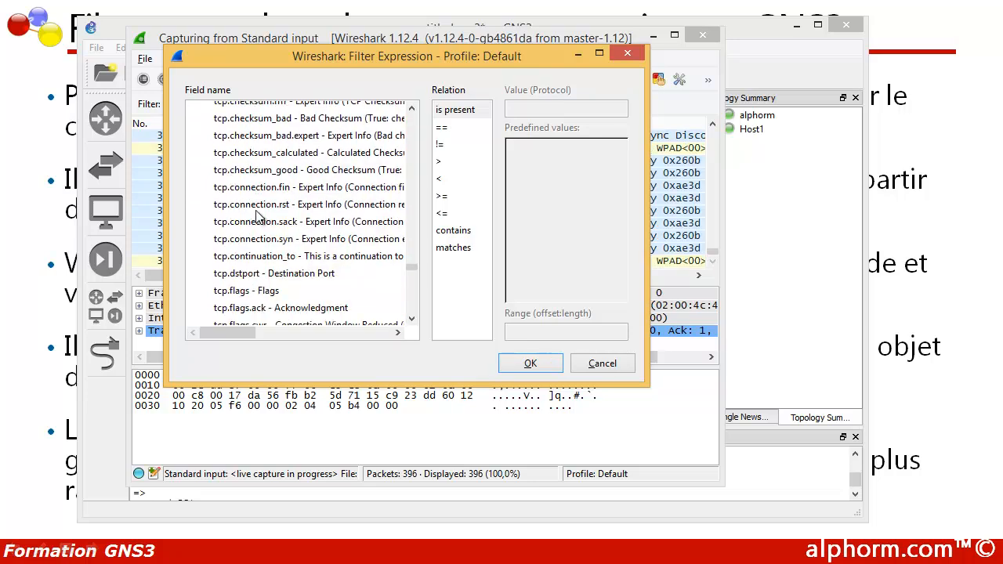
pyautogui.scroll(-3, 256, 217)
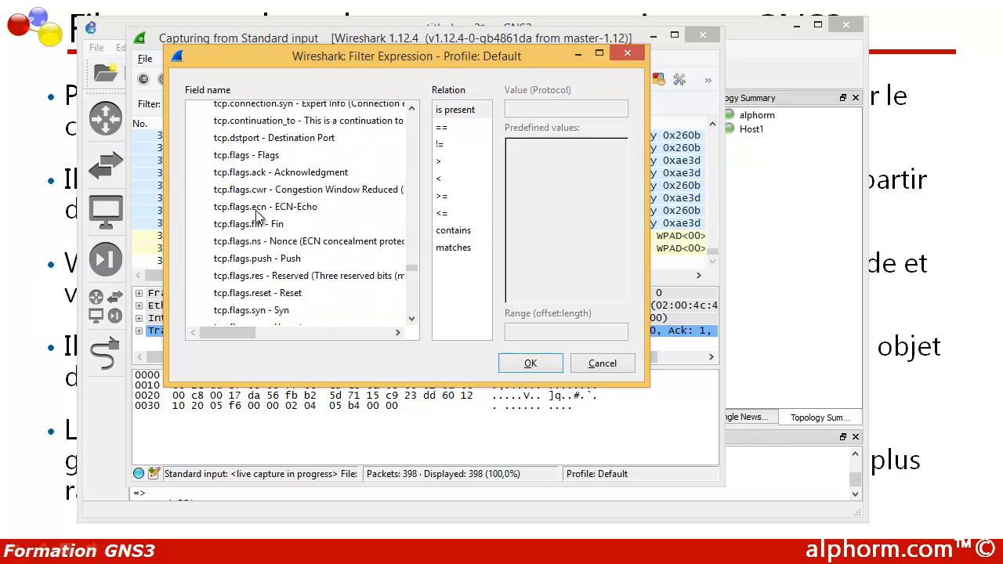
pyautogui.scroll(-2, 256, 217)
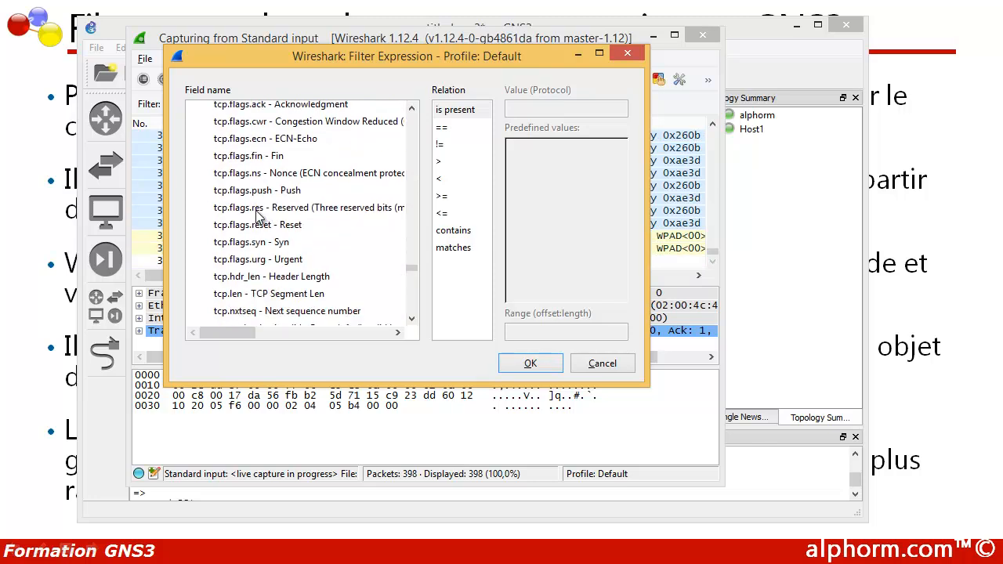
pyautogui.scroll(-2, 243, 235)
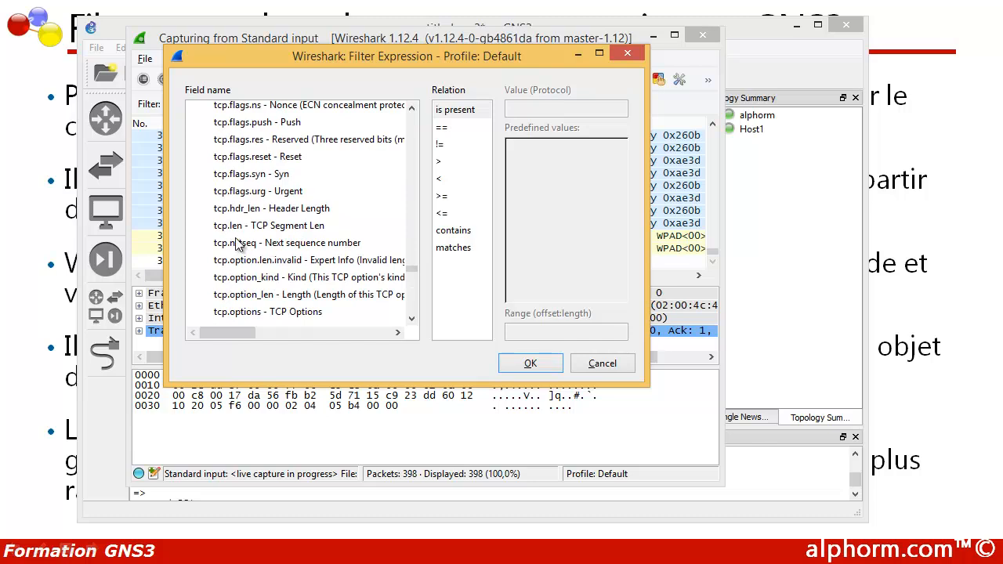
pyautogui.scroll(-2, 223, 208)
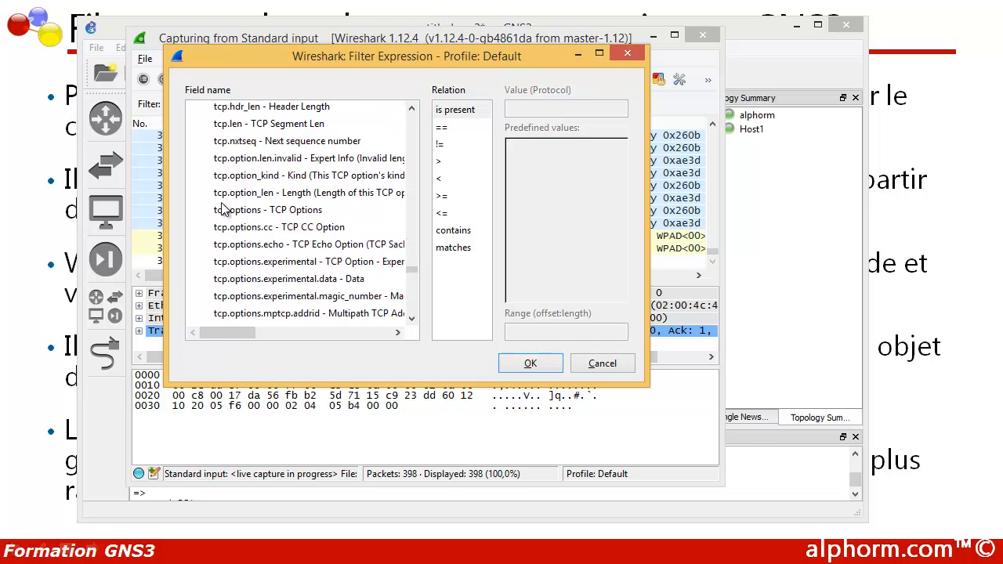
pyautogui.scroll(-10, 223, 208)
pyautogui.scroll(-12, 223, 208)
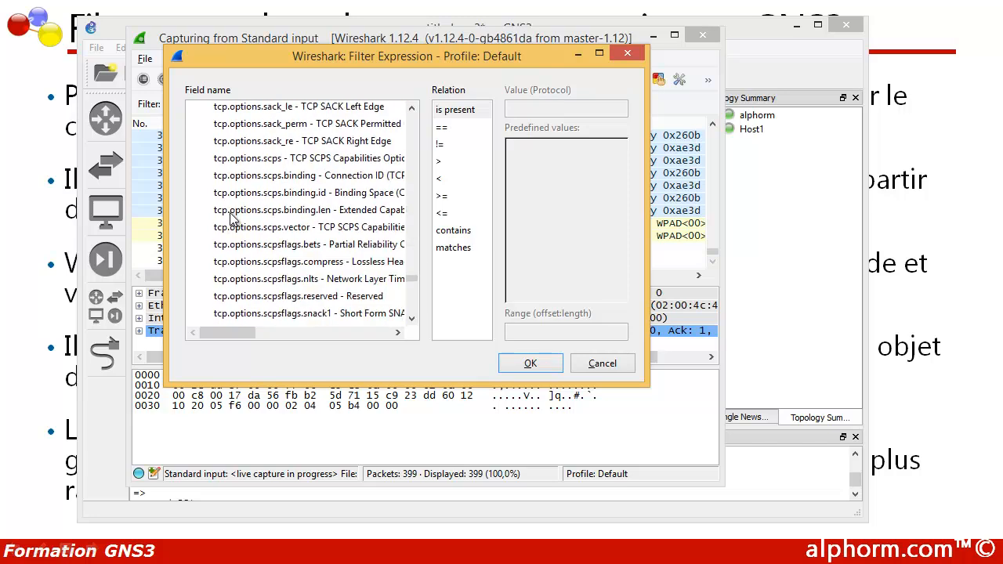
# Step: Choose tcp.port with relation == and value 23, inserting tcp.port == 23 into the filter
pyautogui.click(233, 212)
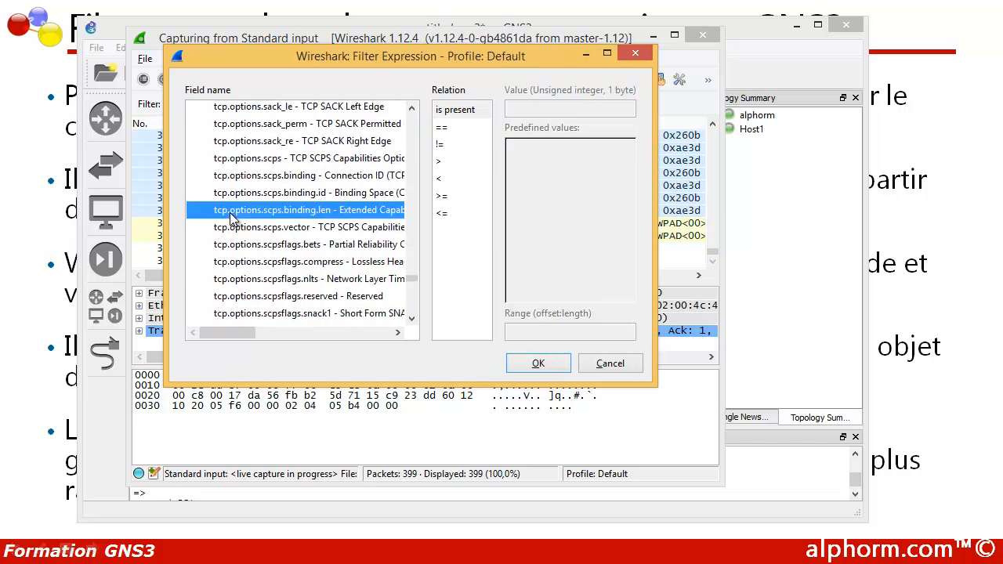
pyautogui.write('tcp')
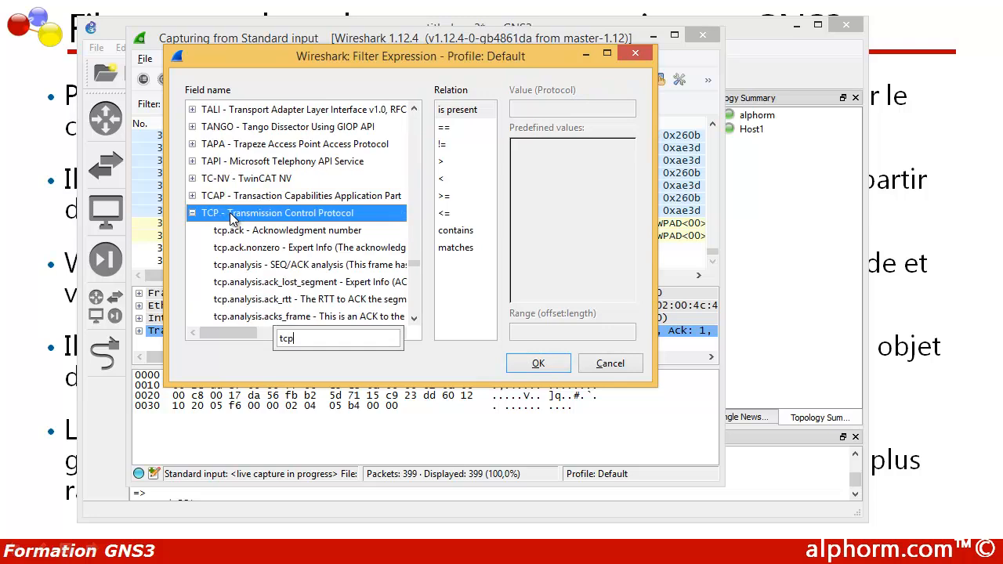
pyautogui.write('.por')
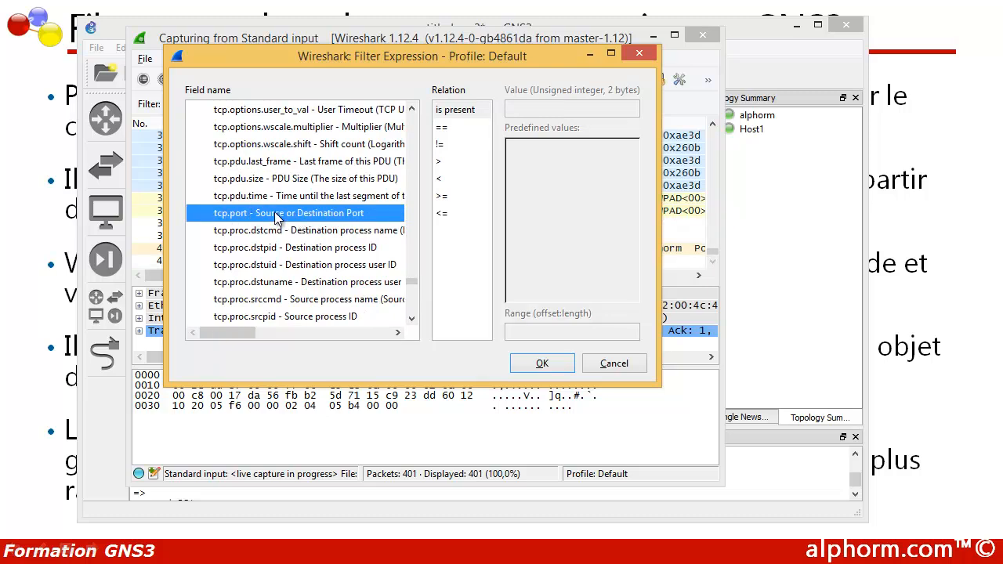
pyautogui.click(453, 128)
pyautogui.click(528, 108)
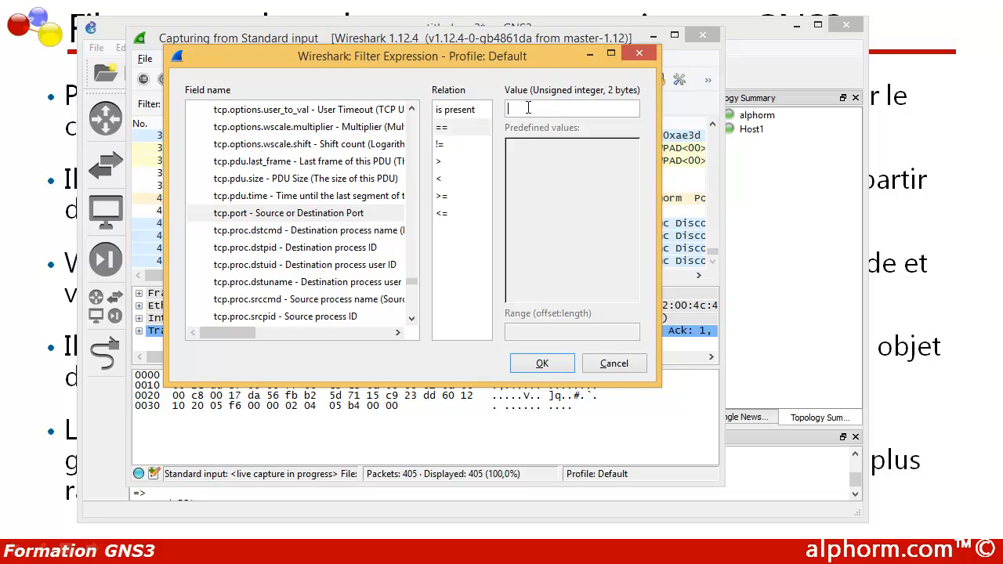
pyautogui.write('23')
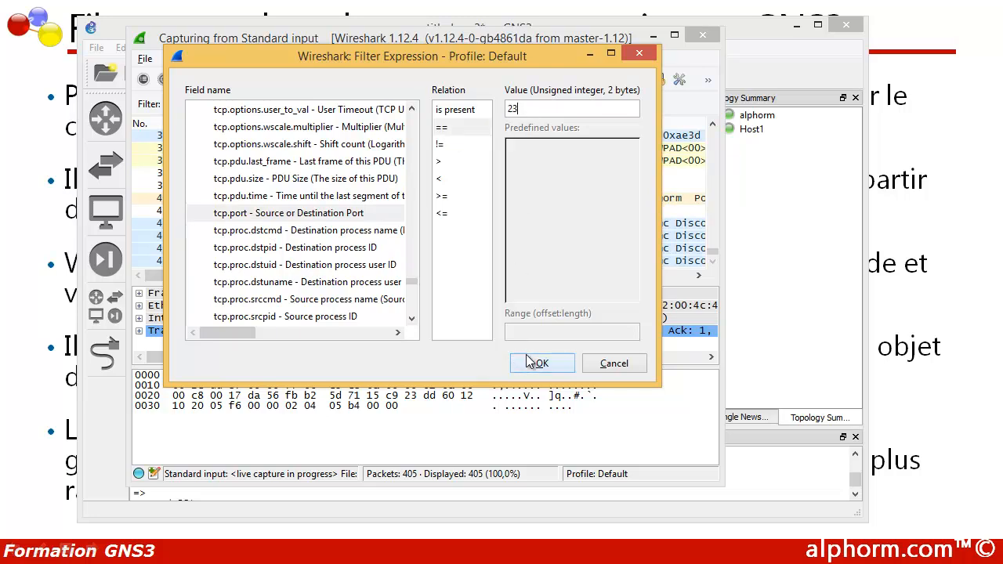
pyautogui.click(537, 363)
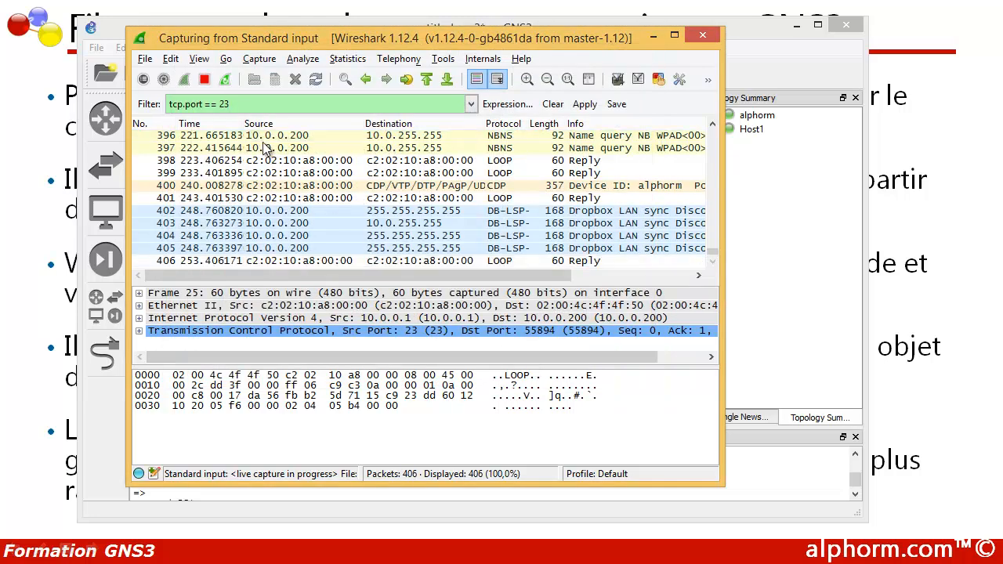
# Step: Append 'and' to the filter and reopen the Expression builder on the IPv4 fields
pyautogui.write('and')
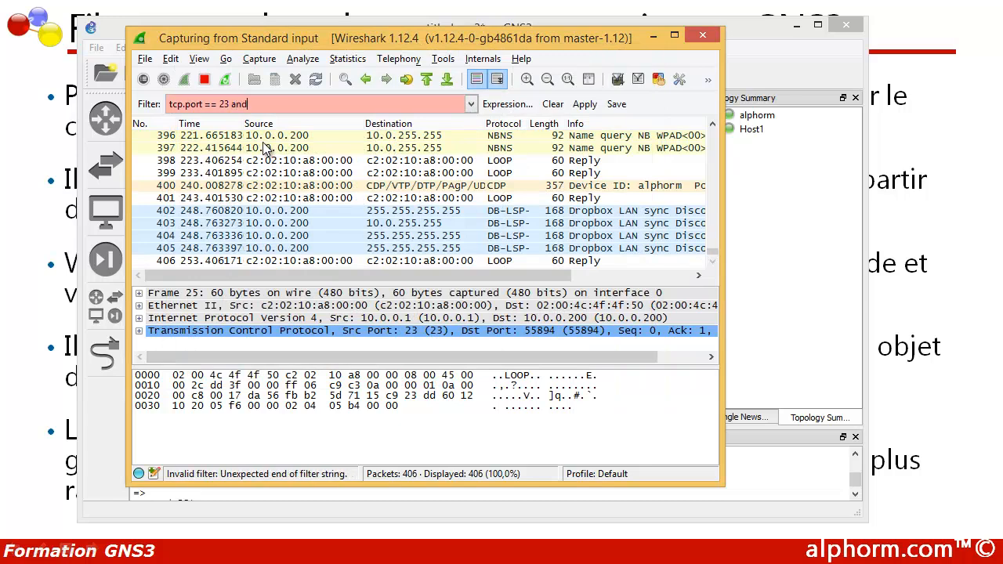
pyautogui.click(505, 104)
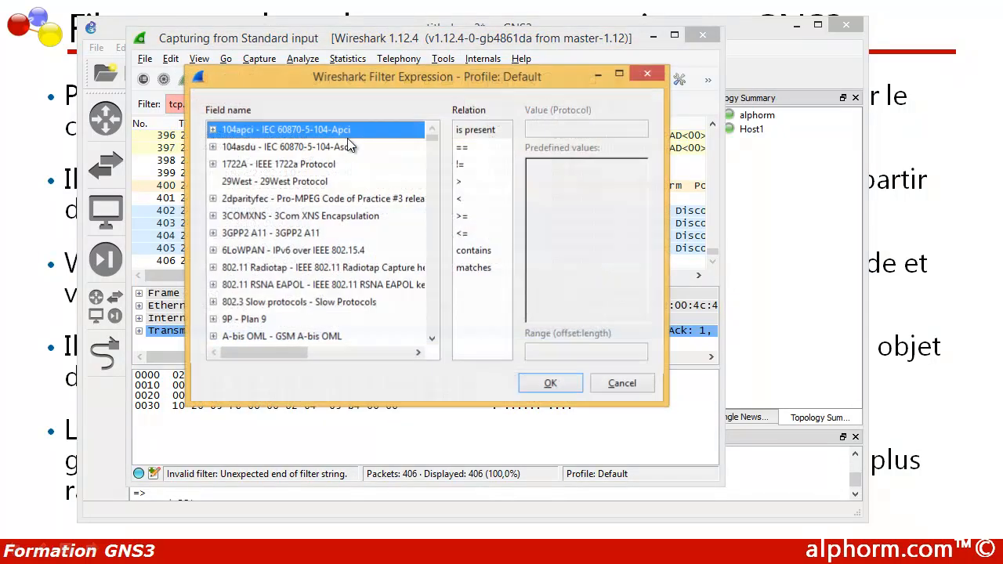
pyautogui.click(253, 166)
pyautogui.write('ipv4')
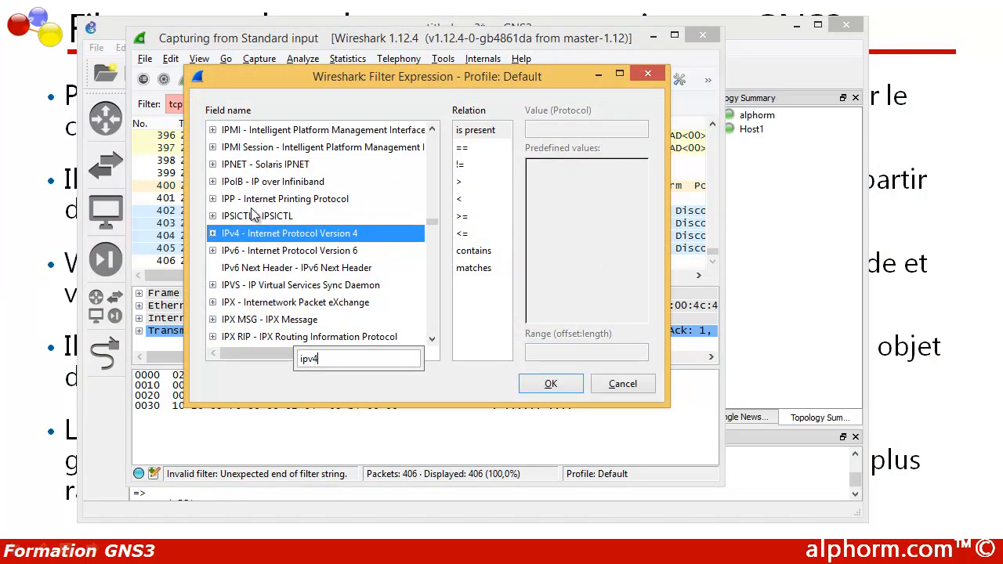
pyautogui.click(212, 233)
pyautogui.scroll(-3, 246, 255)
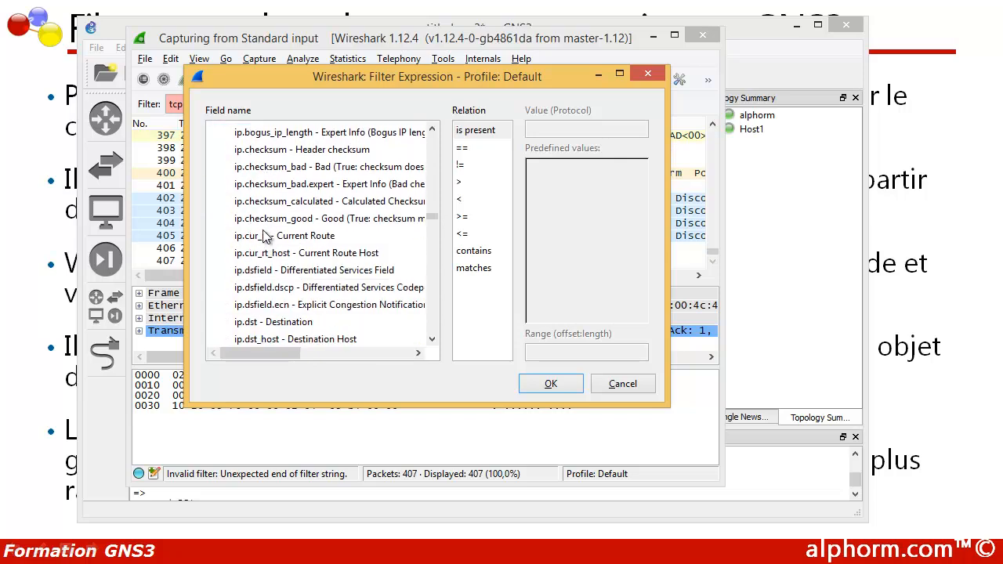
# Step: Add the condition ip.dst == 10.0.0.200 to the filter
pyautogui.click(263, 220)
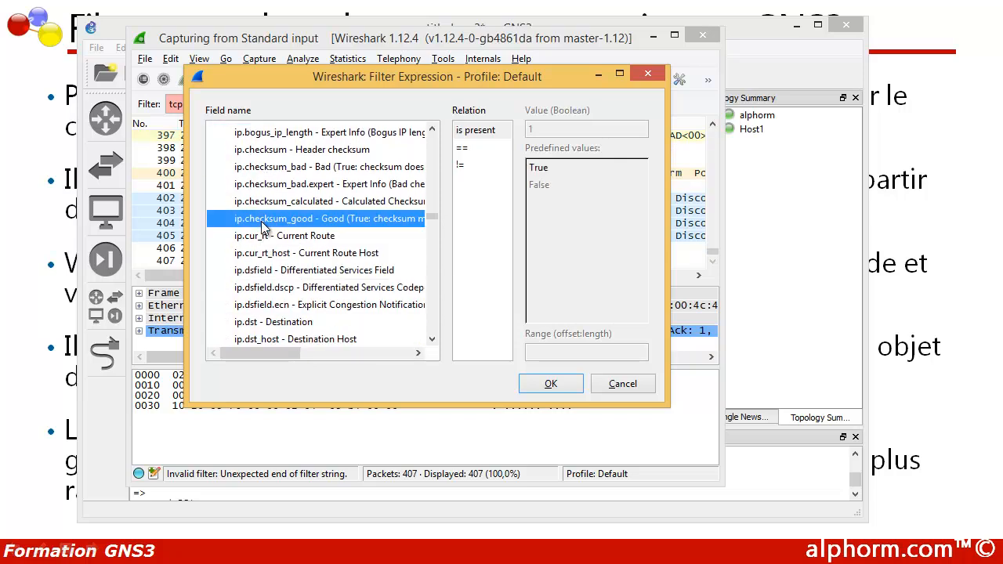
pyautogui.write('ip')
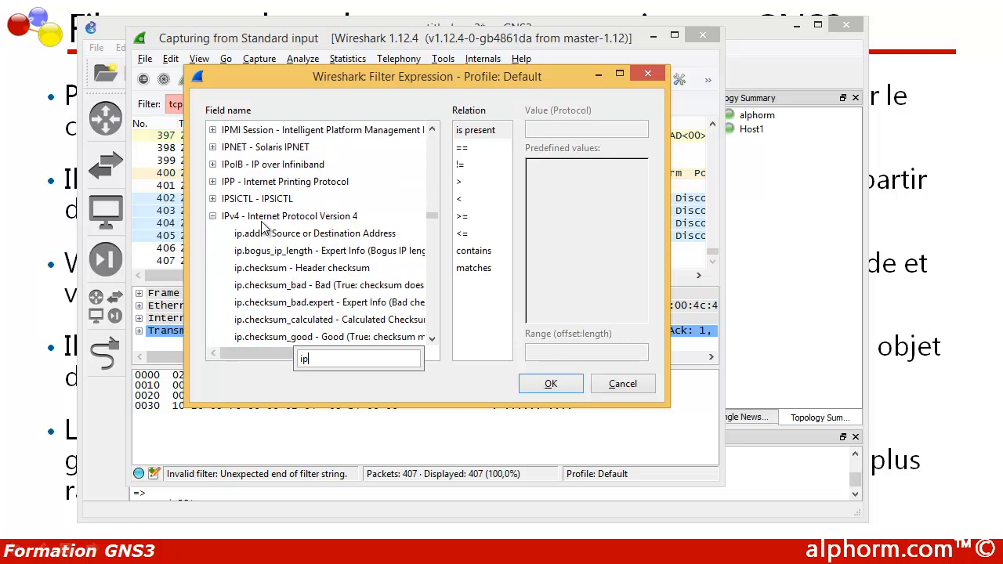
pyautogui.write('.ds')
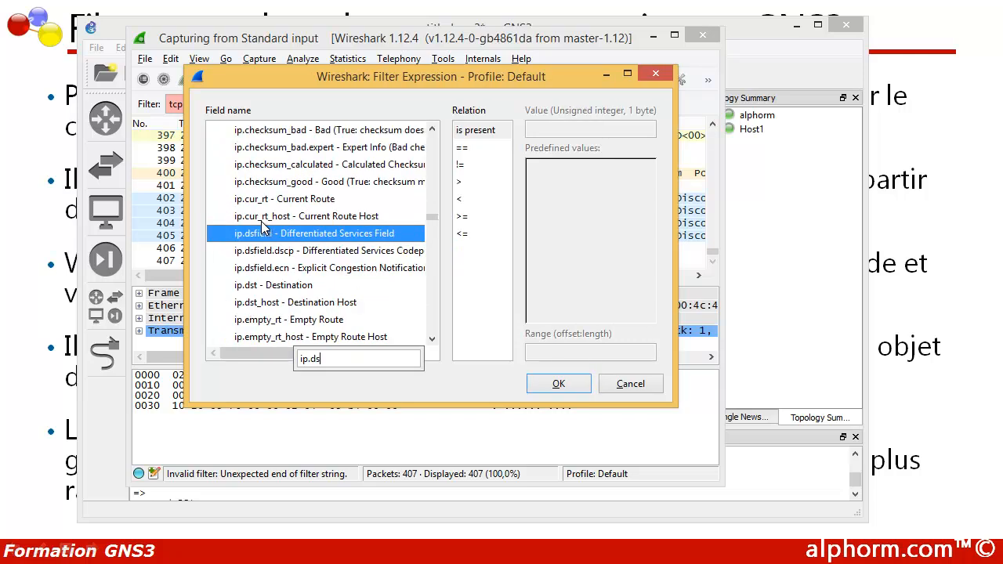
pyautogui.write('t')
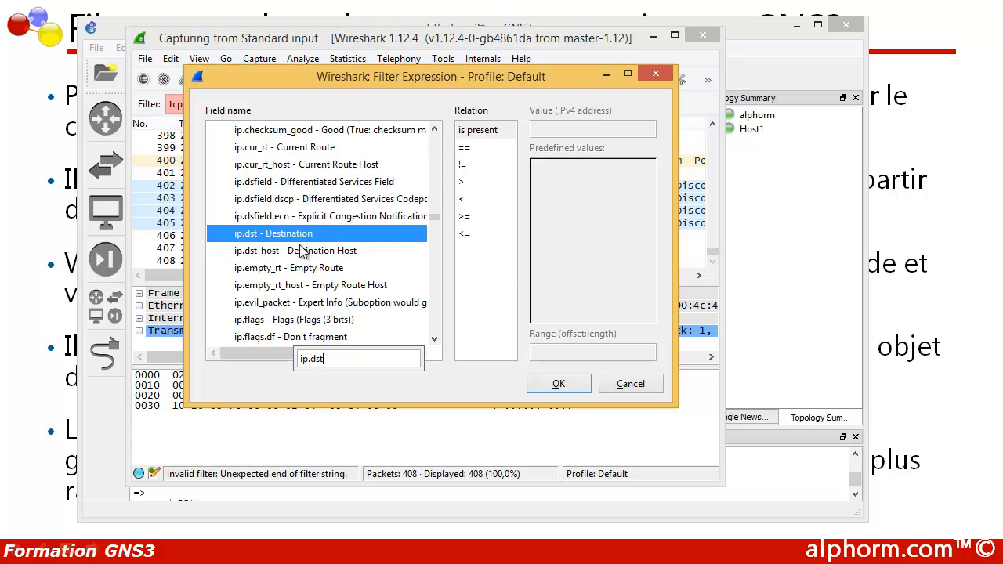
pyautogui.click(464, 149)
pyautogui.click(559, 130)
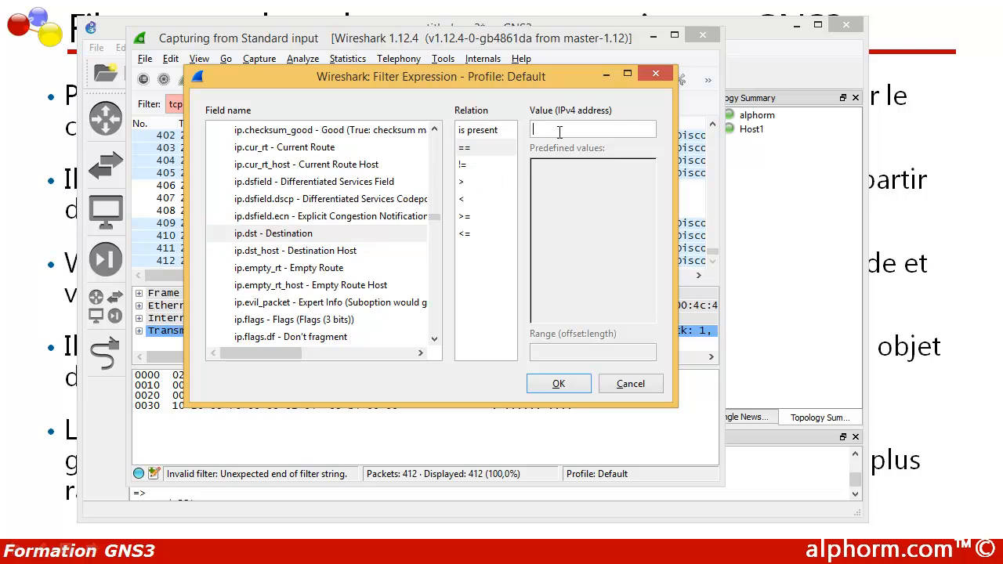
pyautogui.write('10.0.0.200')
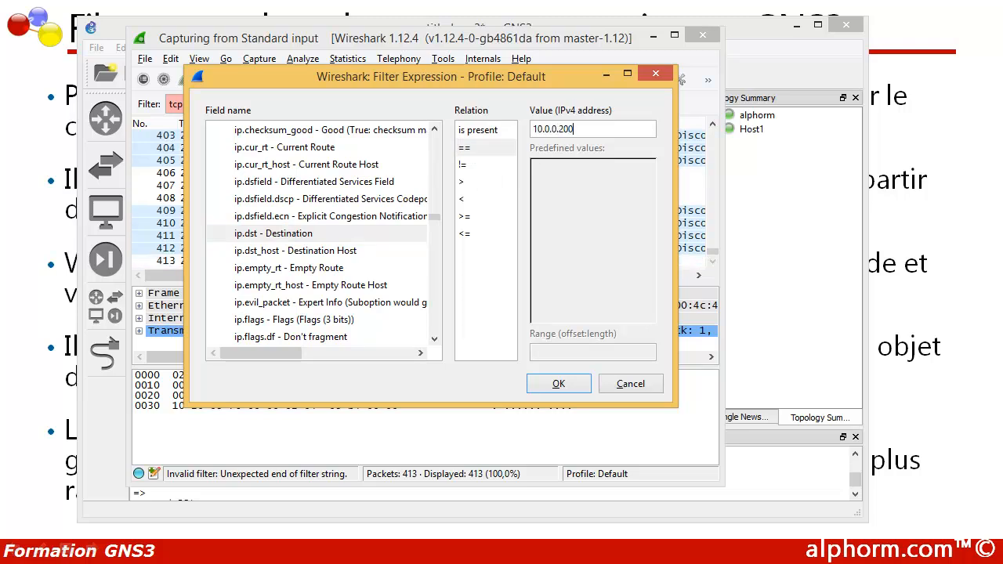
pyautogui.click(557, 384)
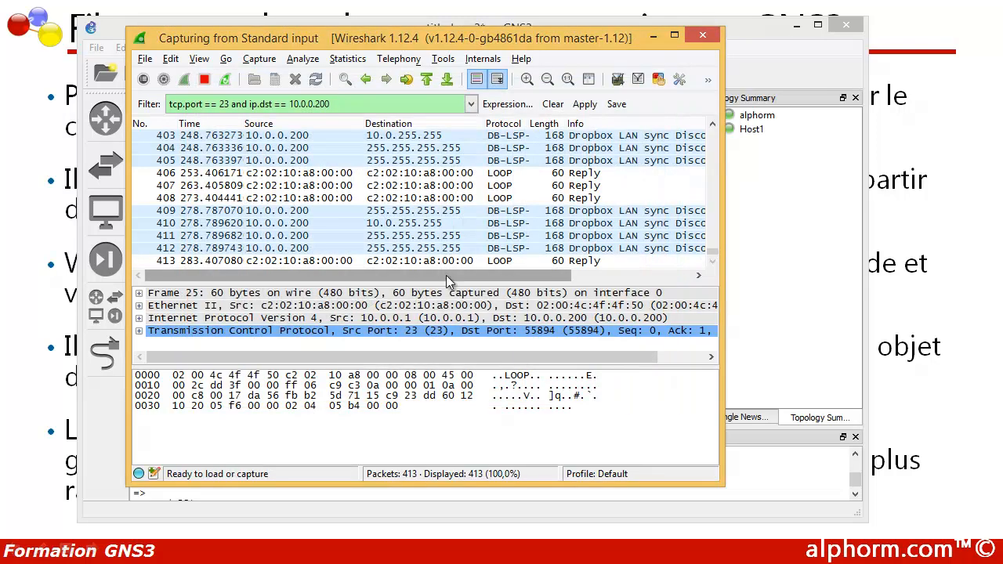
# Step: Append 'and' to the filter and reopen the Expression builder with IPv4 fields expanded
pyautogui.write('and')
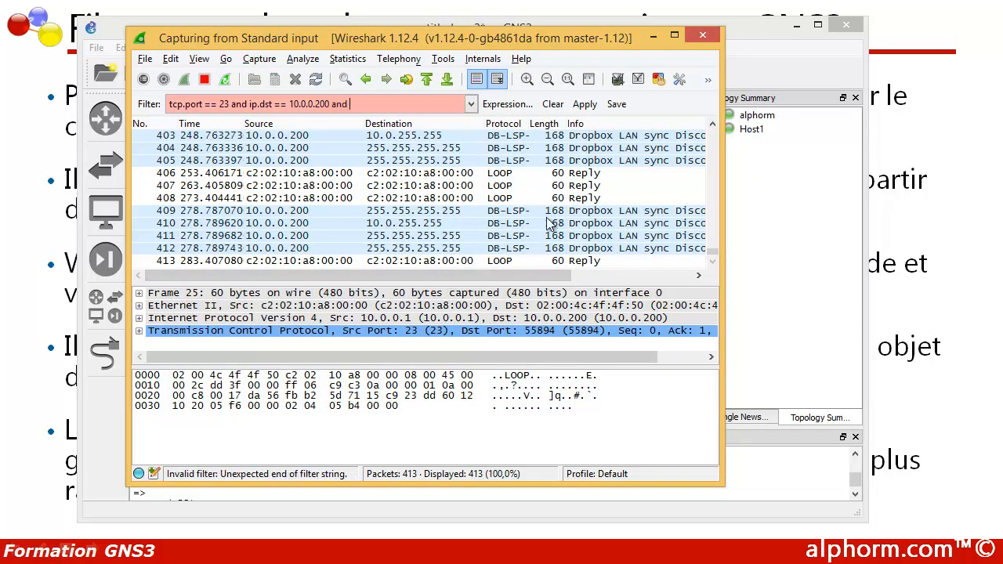
pyautogui.click(492, 110)
pyautogui.click(186, 92)
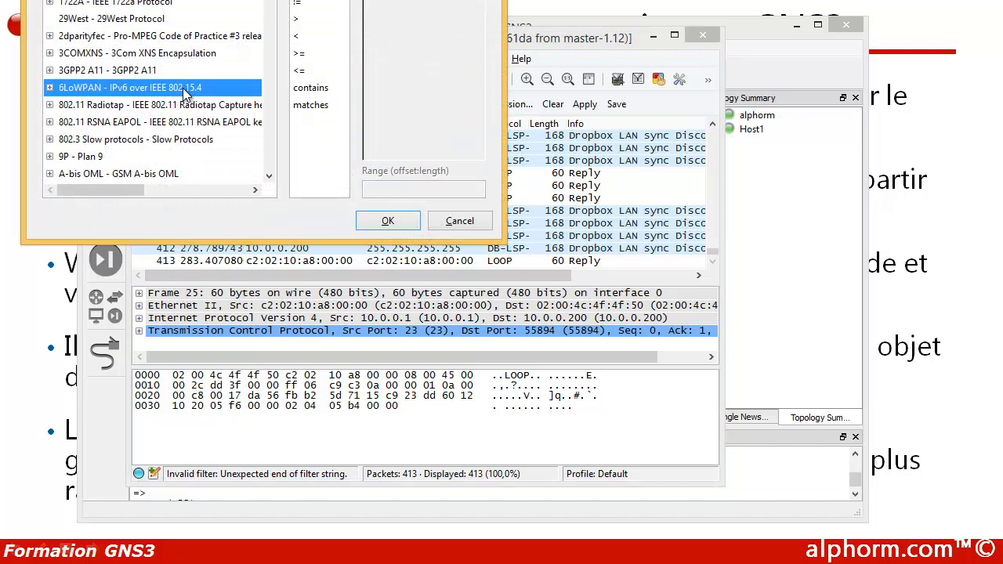
pyautogui.write('ip')
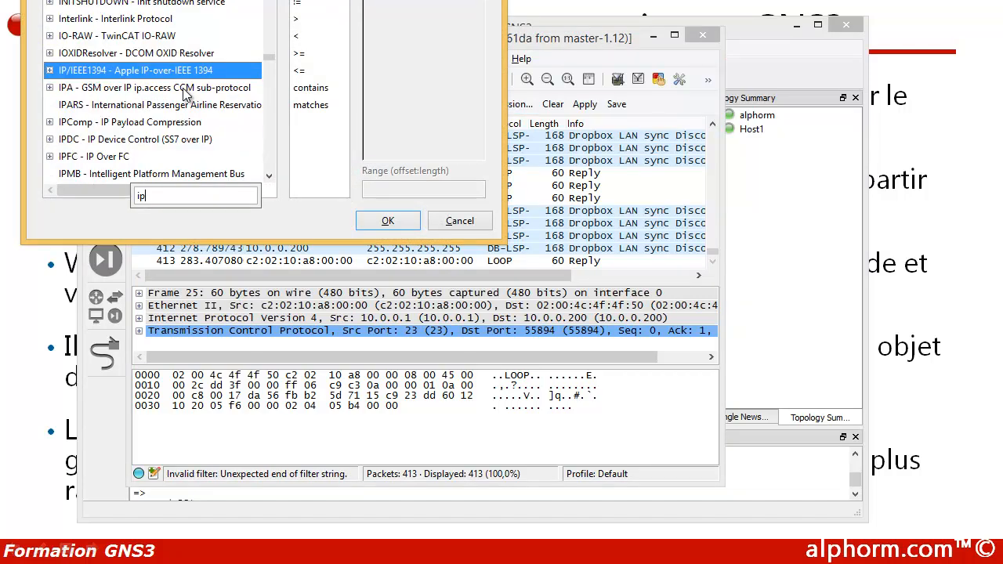
pyautogui.write('.')
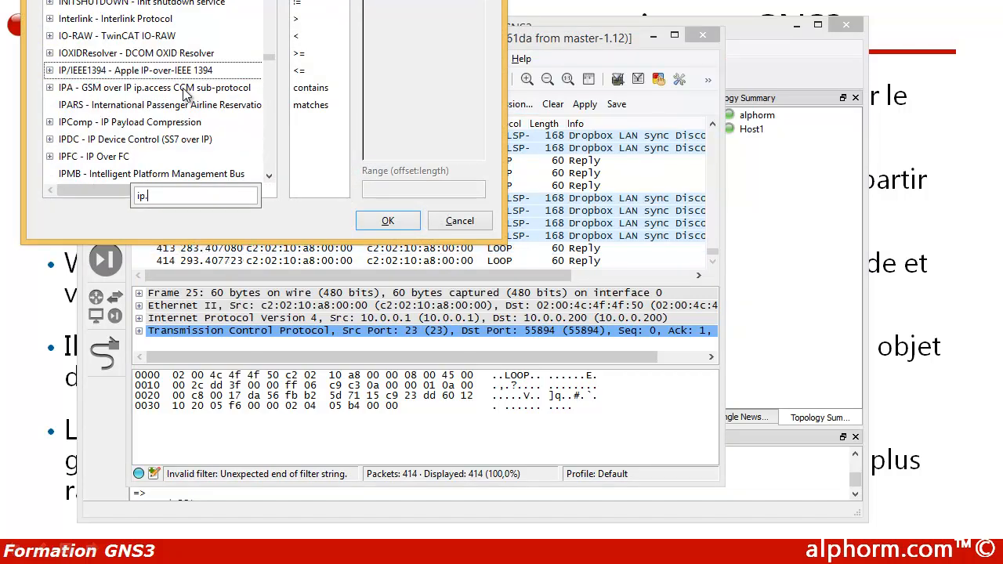
pyautogui.press('BackSpace')
pyautogui.press('BackSpace')
pyautogui.press('BackSpace')
pyautogui.press('BackSpace')
pyautogui.press('BackSpace')
pyautogui.write('ipv4')
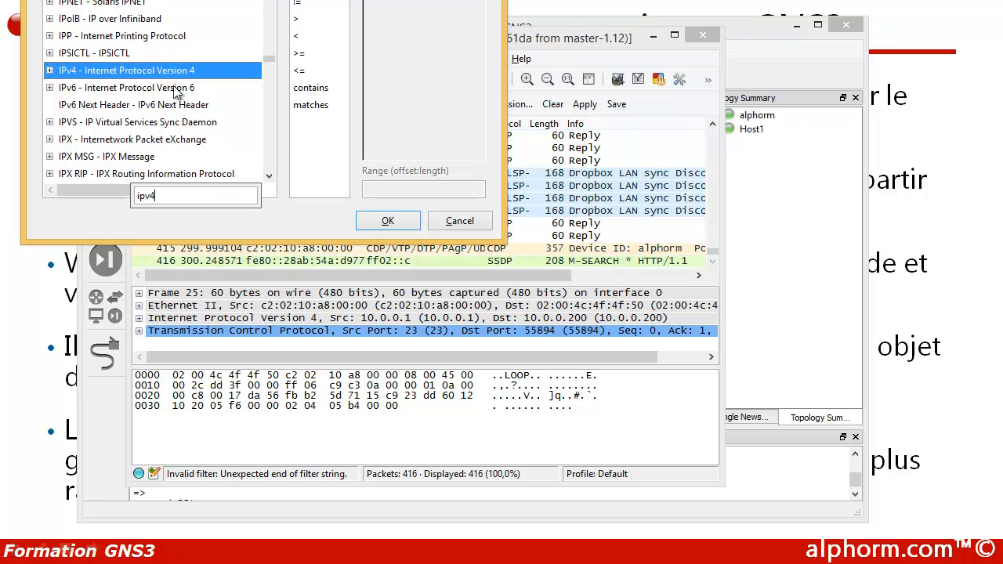
pyautogui.click(49, 70)
# Step: Search the IPv4 fields and select ip.src (Source)
pyautogui.click(90, 89)
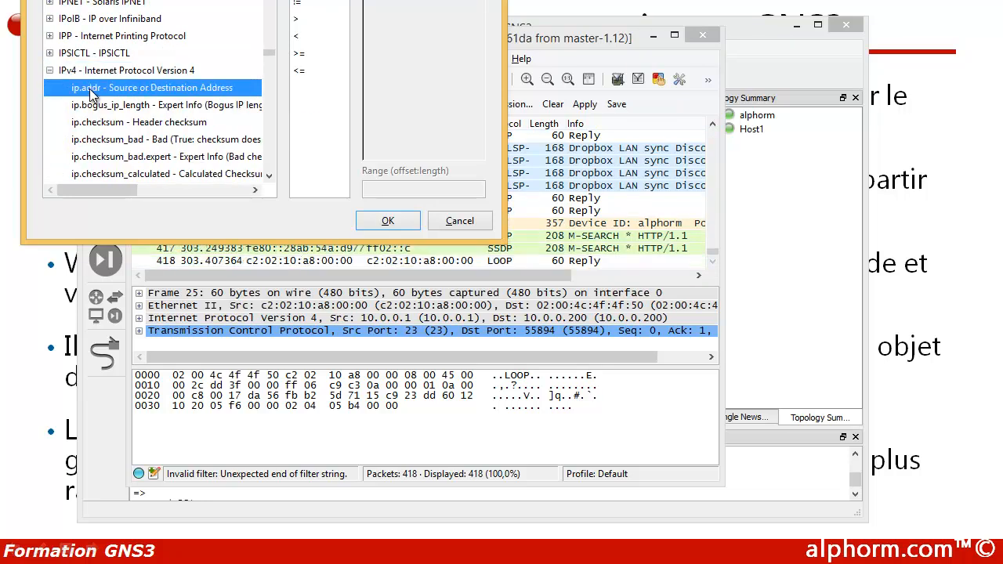
pyautogui.write('ip')
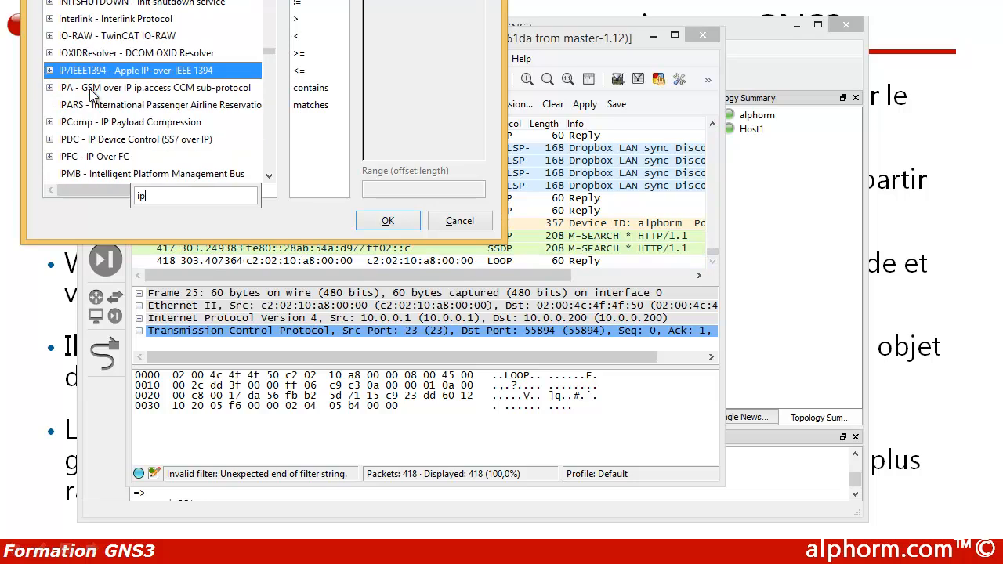
pyautogui.write('.dst')
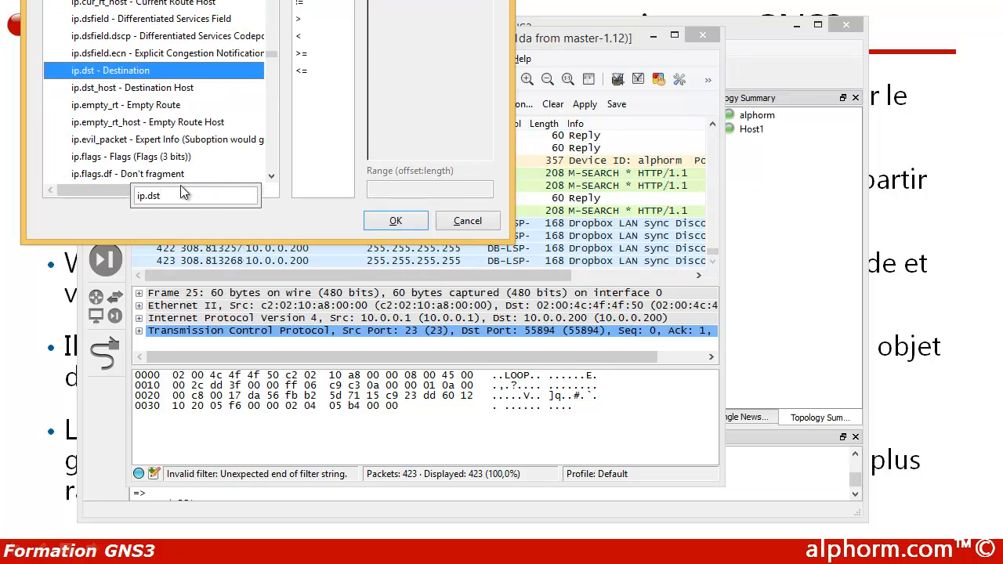
pyautogui.press('BackSpace')
pyautogui.press('BackSpace')
pyautogui.press('BackSpace')
pyautogui.write('src')
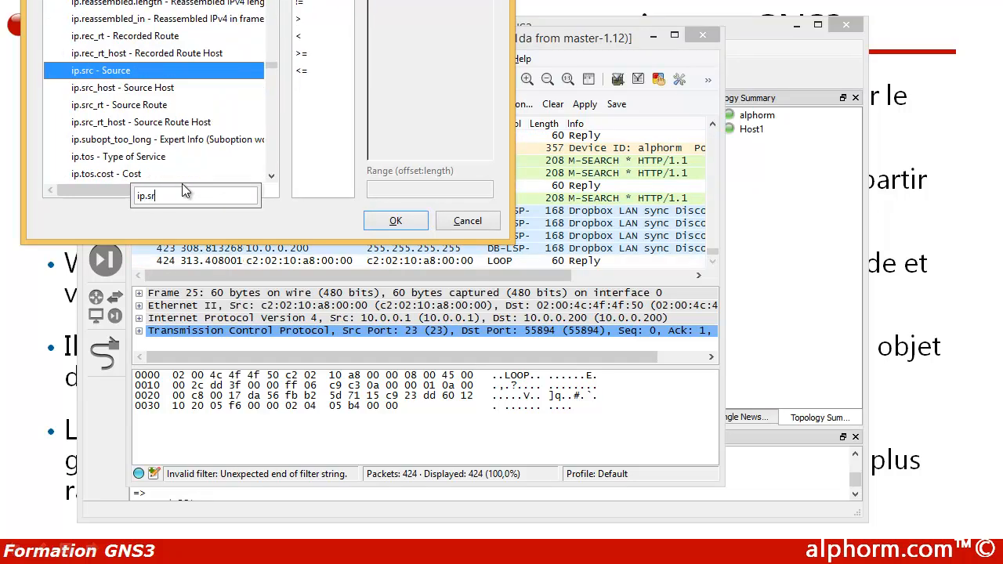
pyautogui.click(112, 71)
pyautogui.click(310, 0)
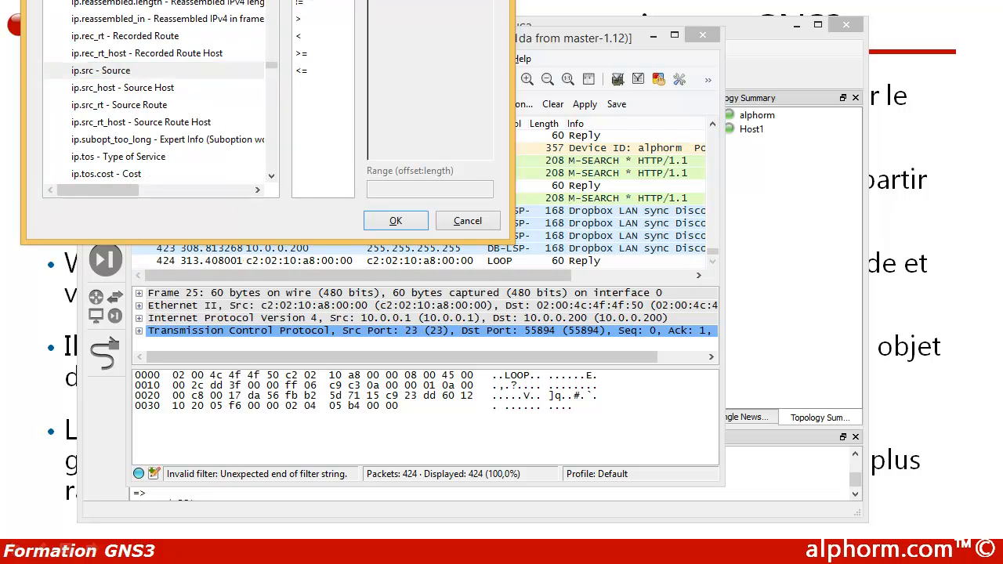
# Step: Add ip.src == 10.0.0.1 and apply the full Telnet filter, showing 127 of 475 packets
pyautogui.click(398, 219)
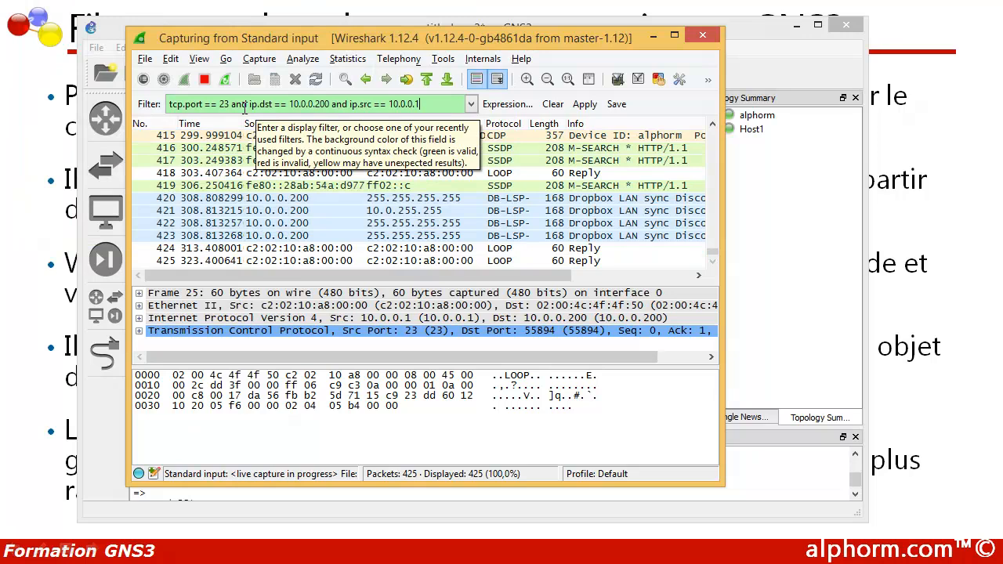
pyautogui.click(505, 104)
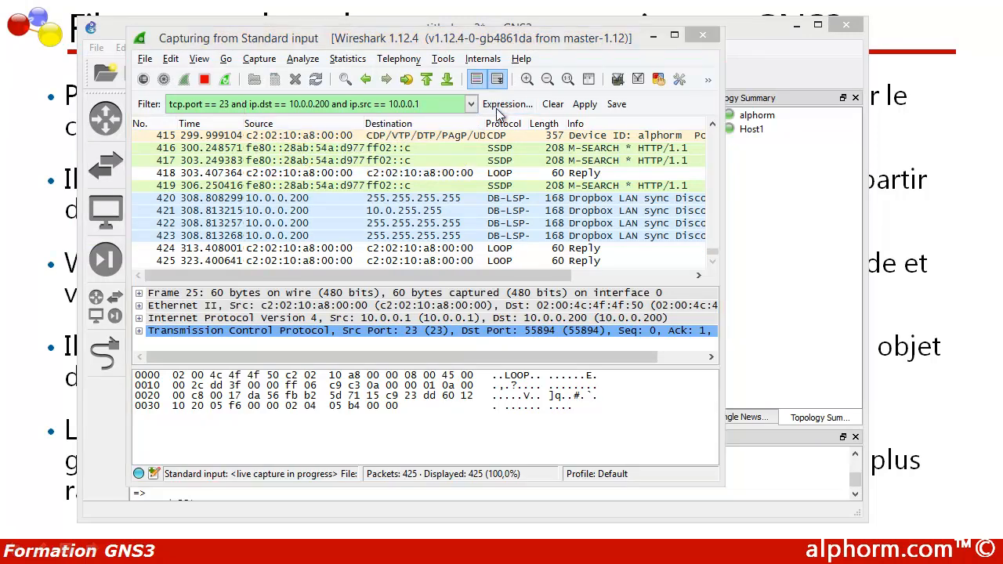
pyautogui.moveTo(208, 0); pyautogui.dragTo(381, 100)
pyautogui.click(657, 99)
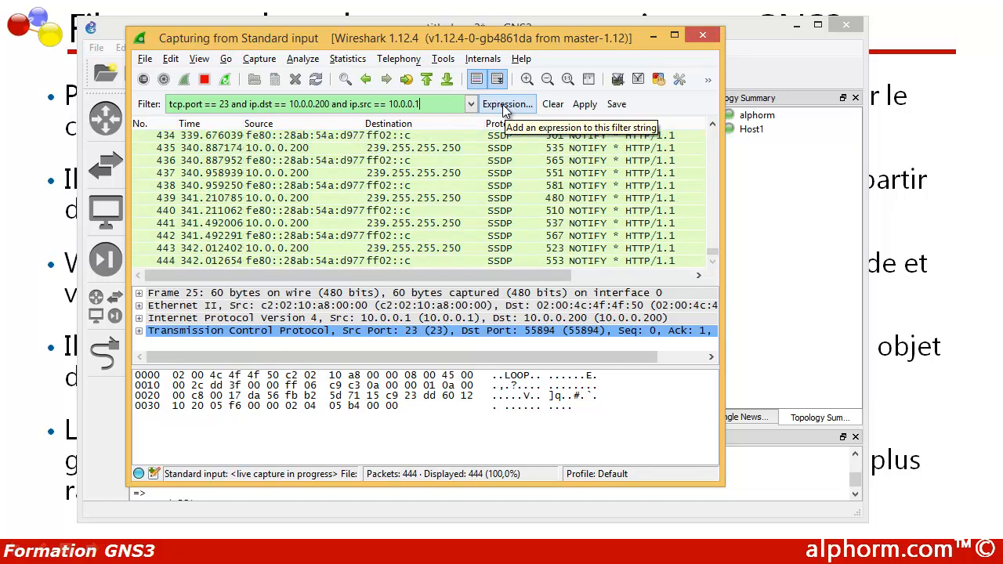
pyautogui.click(583, 105)
pyautogui.moveTo(507, 271); pyautogui.dragTo(480, 275)
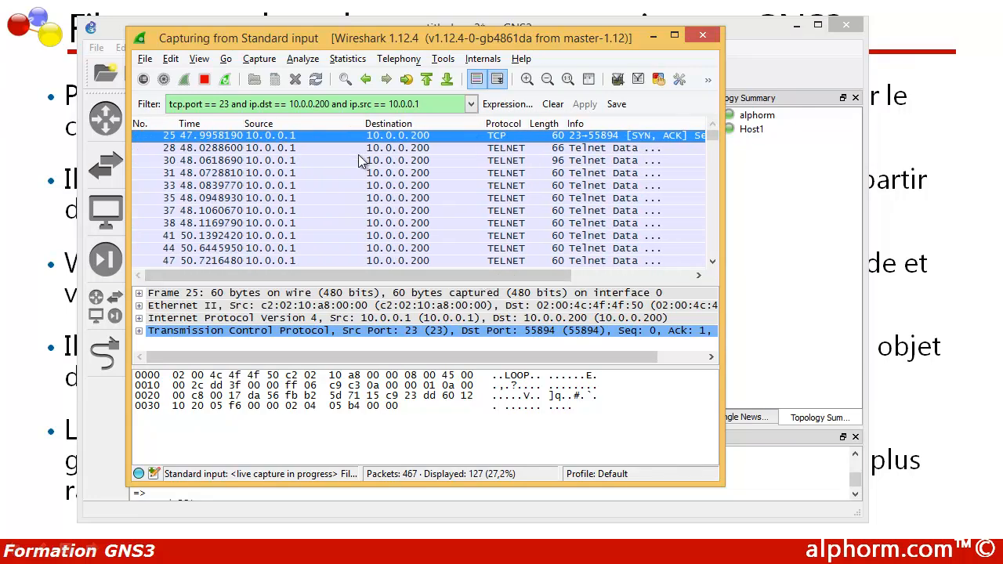
pyautogui.moveTo(234, 271); pyautogui.dragTo(241, 278)
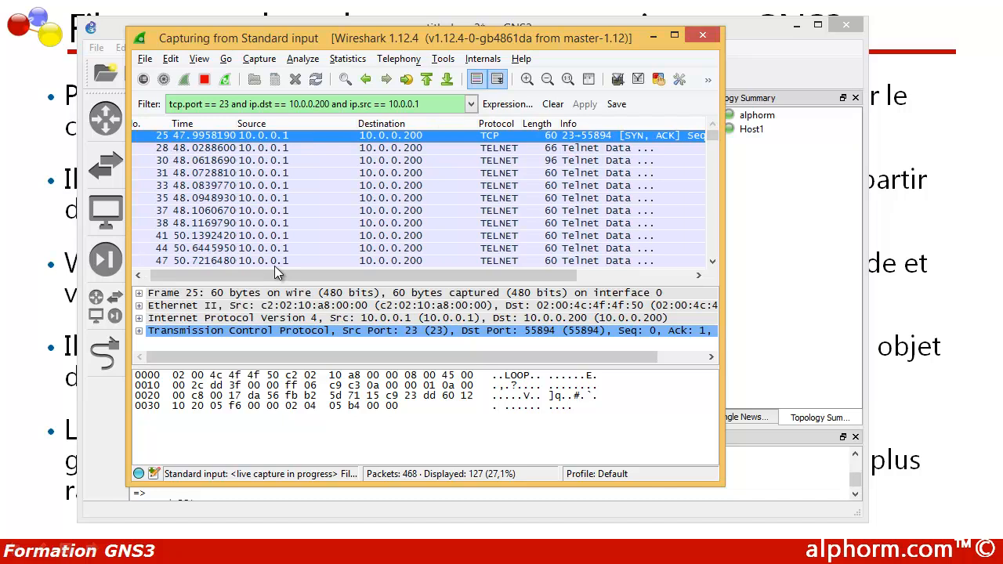
pyautogui.moveTo(355, 269)
pyautogui.mouseDown()
pyautogui.moveTo(477, 276)
pyautogui.moveTo(336, 275)
pyautogui.mouseUp()
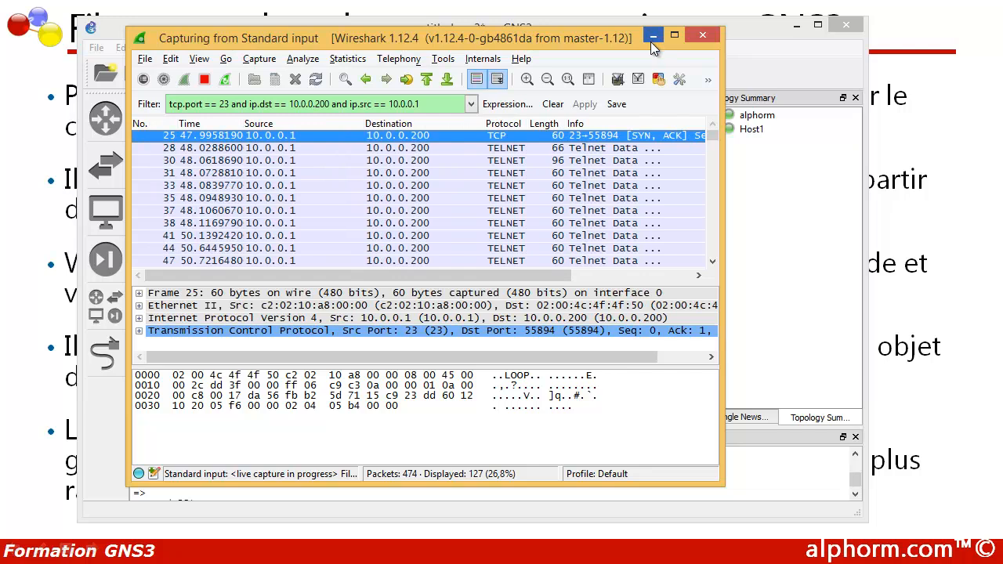
pyautogui.click(310, 61)
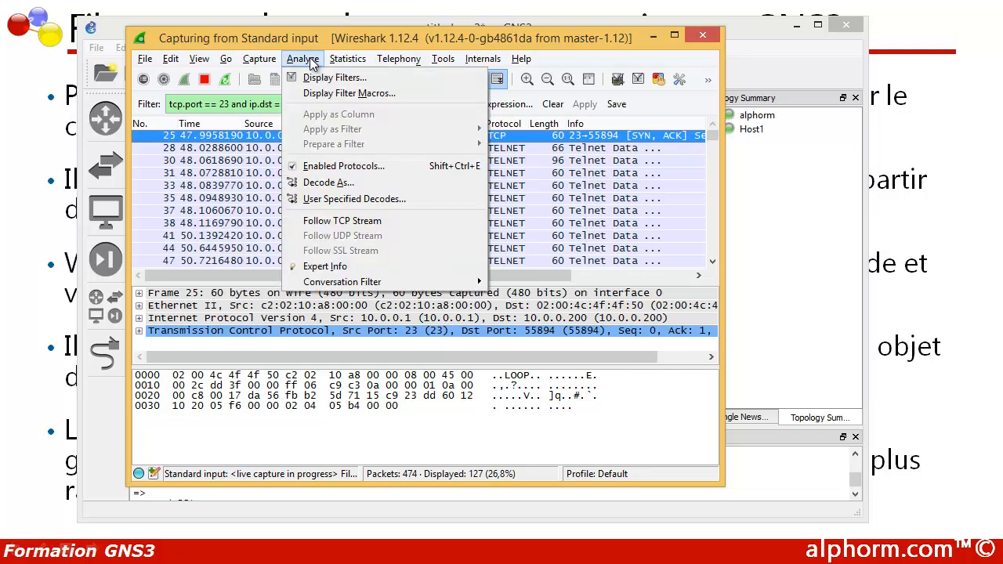
# Step: Open Follow TCP Stream to show the 1793-byte Telnet conversation as cleartext
pyautogui.click(317, 221)
pyautogui.click(328, 125)
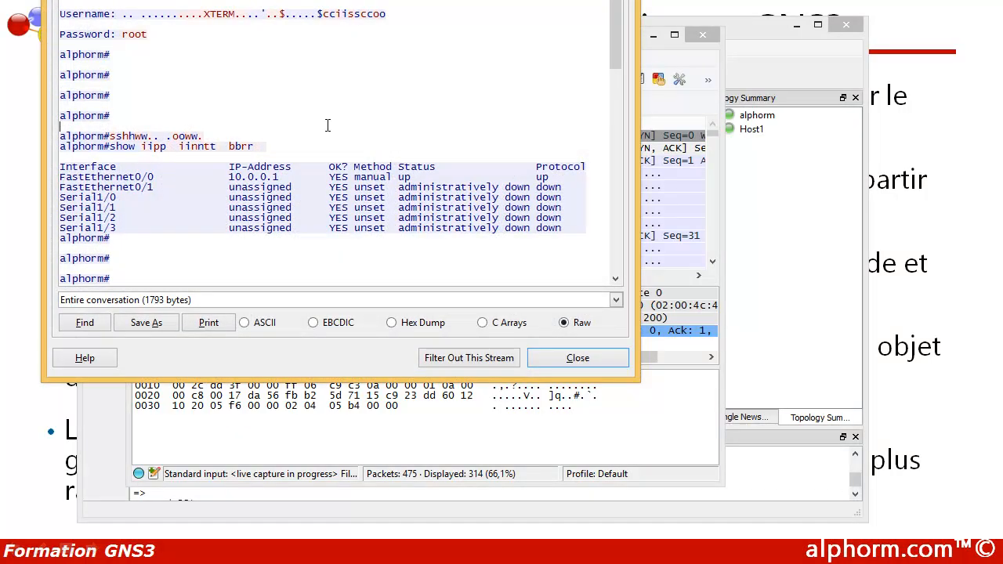
pyautogui.moveTo(295, 0); pyautogui.dragTo(440, 59)
pyautogui.click(352, 171)
pyautogui.scroll(-20, 237, 120)
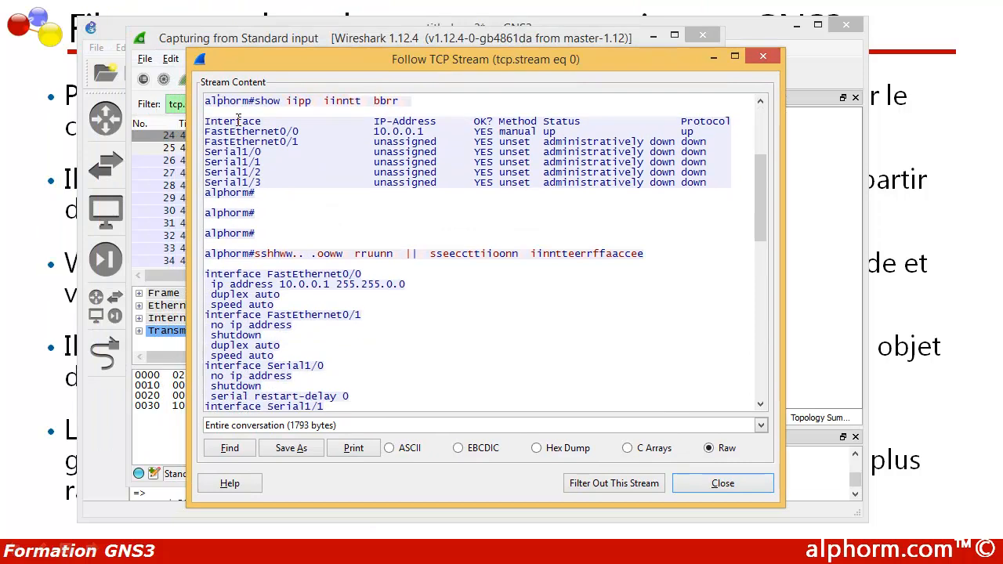
pyautogui.scroll(20, 237, 120)
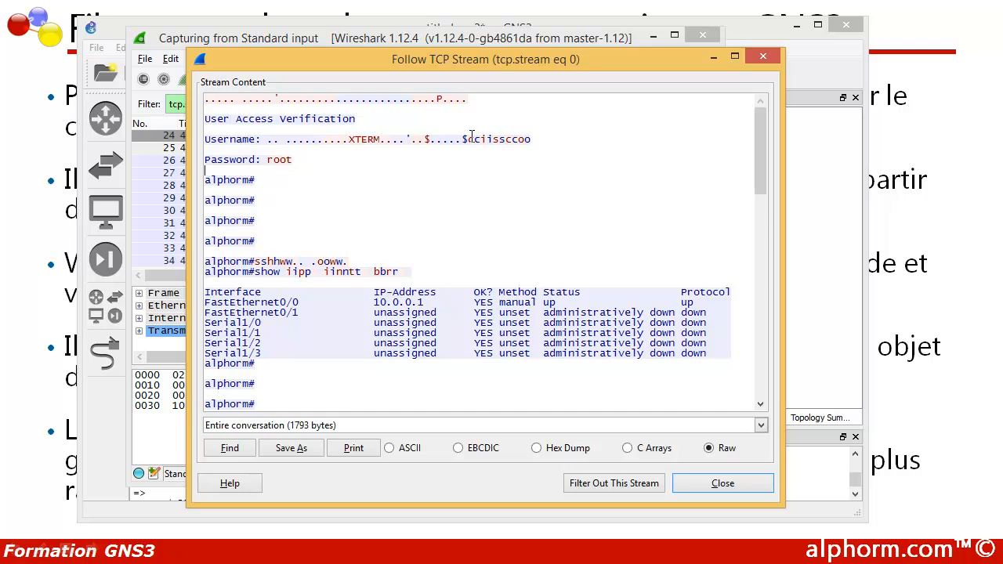
# Step: Highlight the captured username, password and the router's interface table output in the stream
pyautogui.moveTo(468, 139); pyautogui.dragTo(568, 139)
pyautogui.moveTo(268, 160); pyautogui.dragTo(297, 160)
pyautogui.click(257, 267)
pyautogui.scroll(-1, 245, 256)
pyautogui.moveTo(238, 229); pyautogui.dragTo(337, 229)
pyautogui.moveTo(206, 250); pyautogui.dragTo(314, 342)
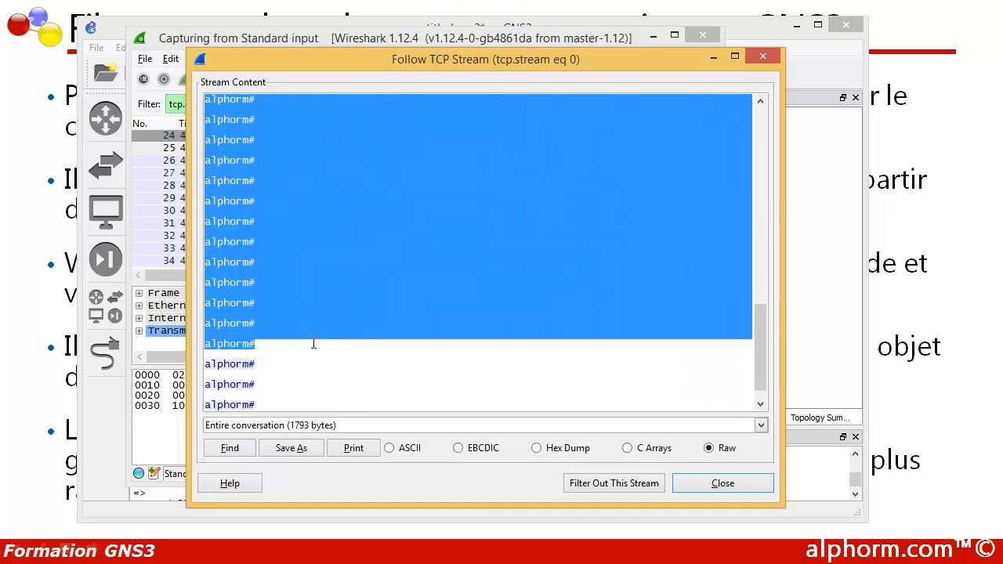